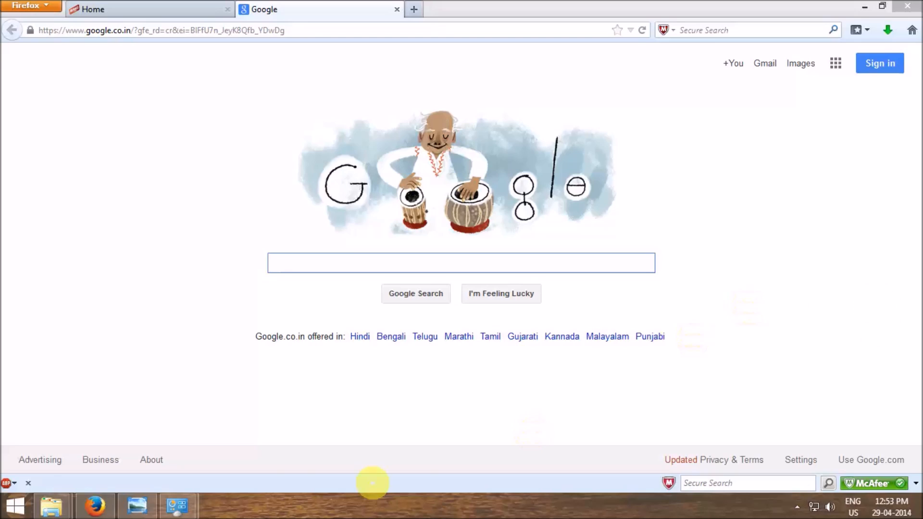
Step: Open the adapter settings from the Network and Sharing Center to list the computer's network connections
mouse_move(185, 502)
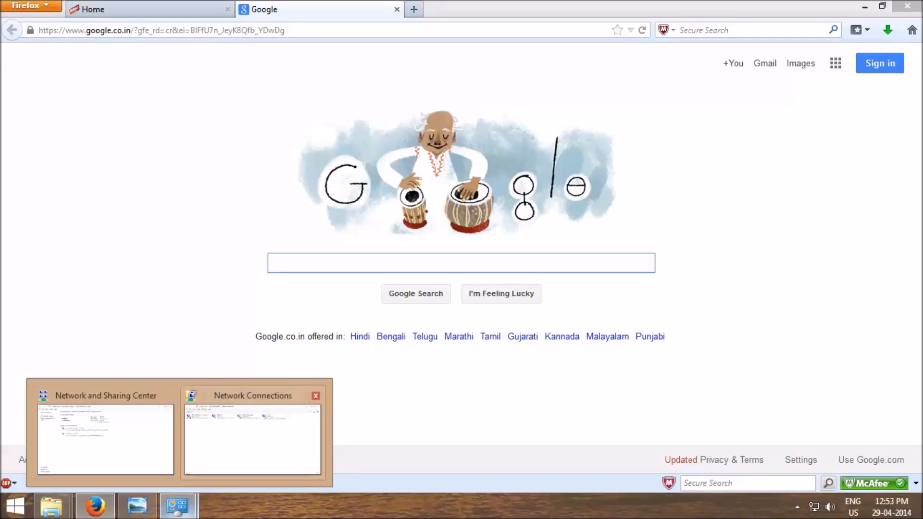
click(134, 435)
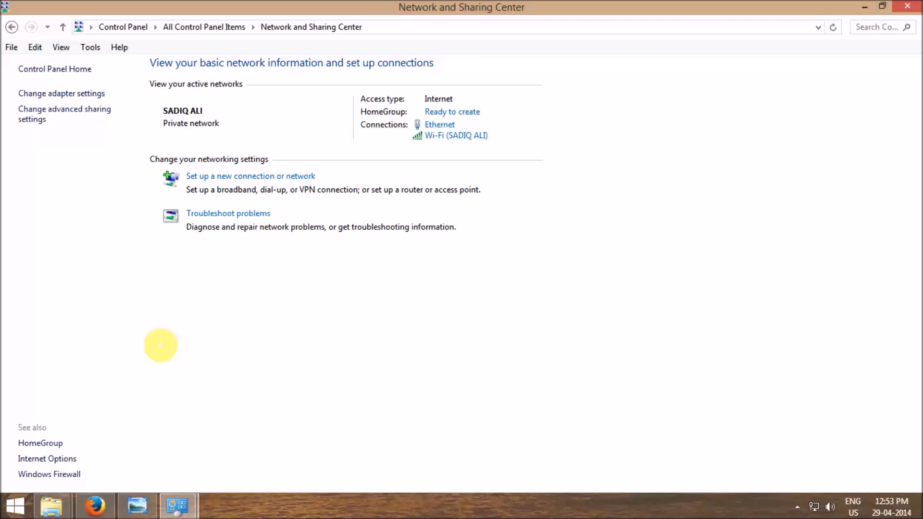
click(11, 27)
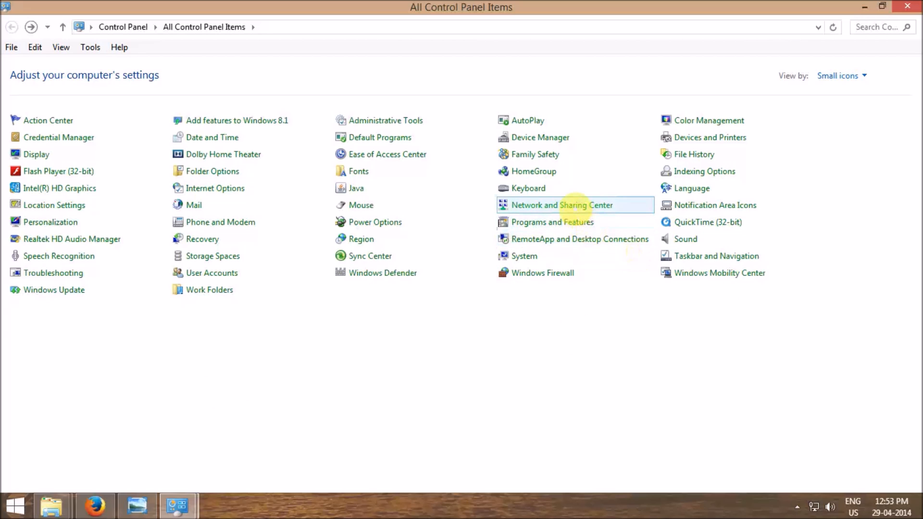
click(570, 206)
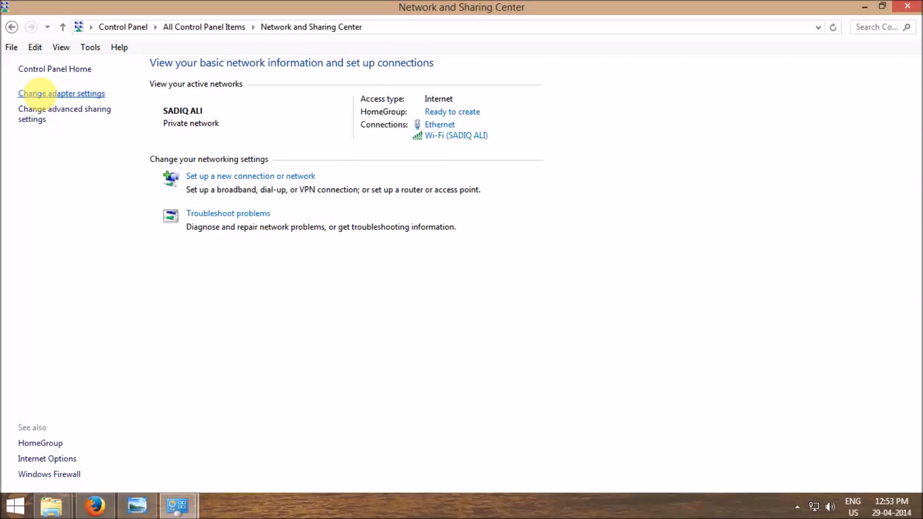
click(40, 94)
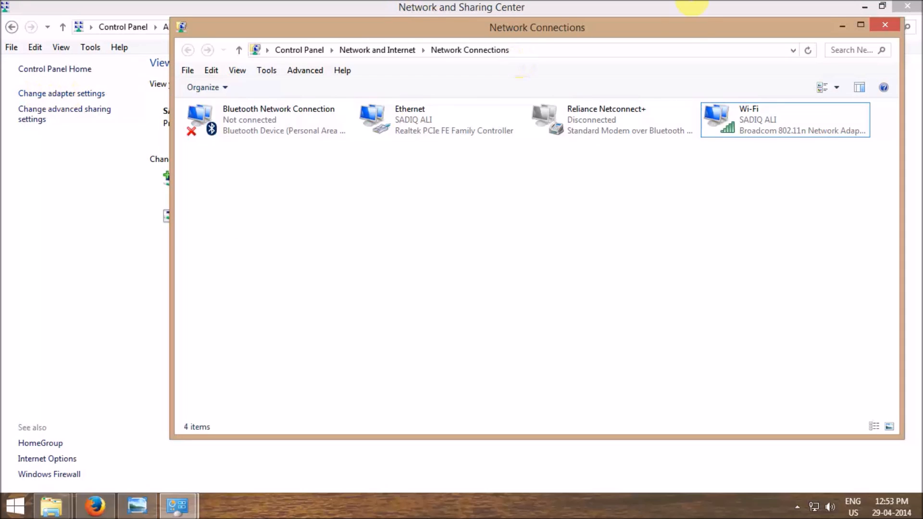
Step: Open the Wi-Fi connection's status and examine its network connection details for the physical address
drag(680, 23, 564, 32)
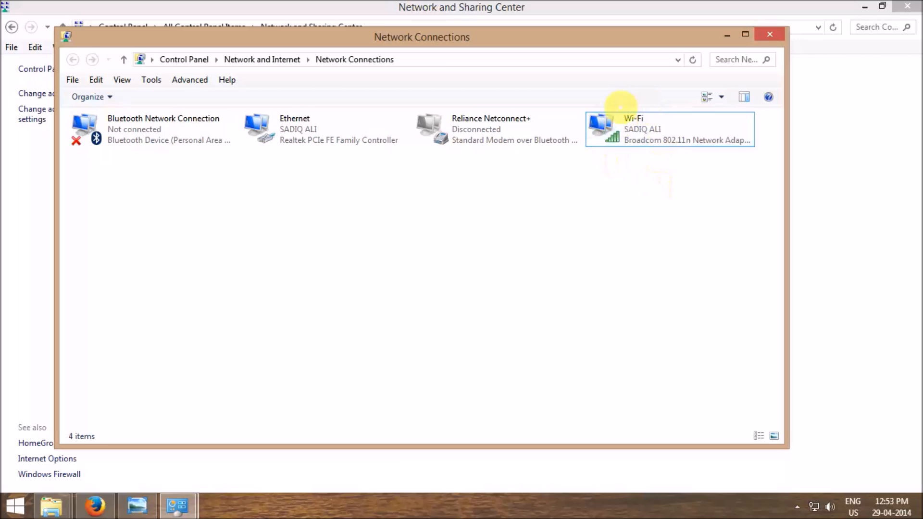
click(620, 128)
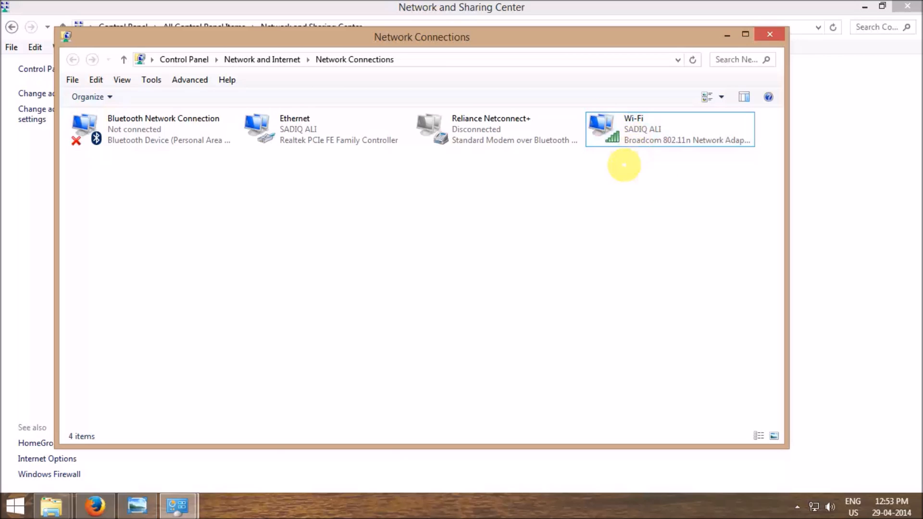
double_click(633, 139)
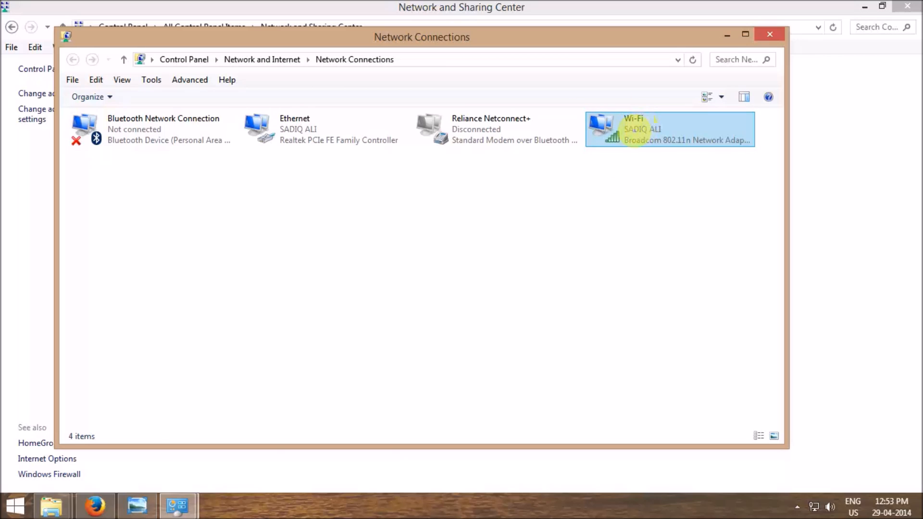
double_click(634, 131)
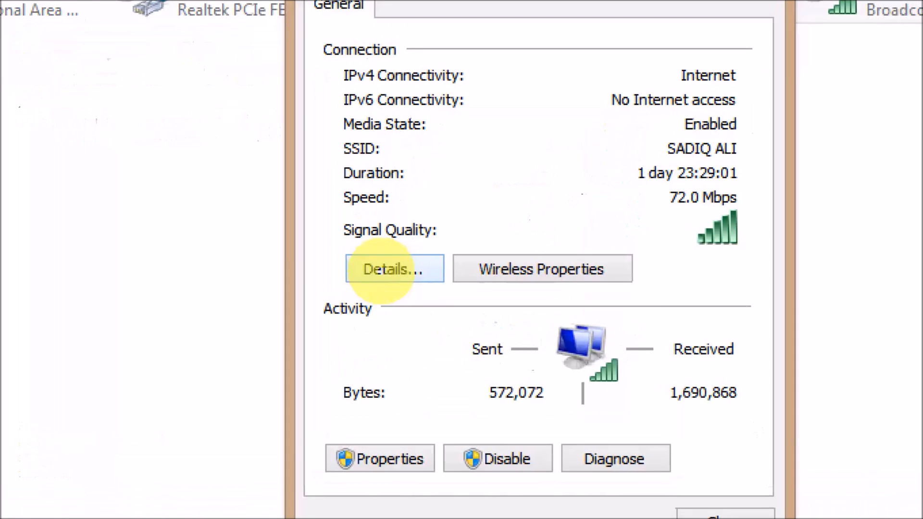
click(382, 270)
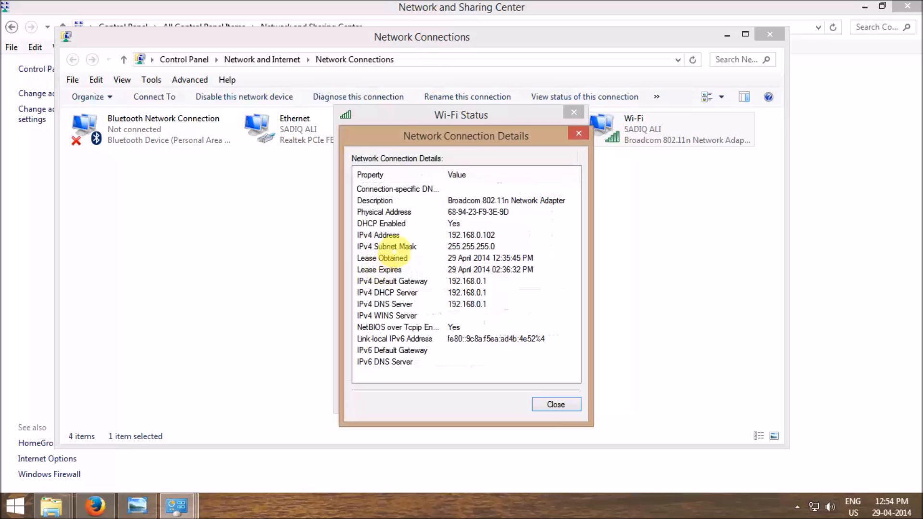
drag(456, 138, 440, 81)
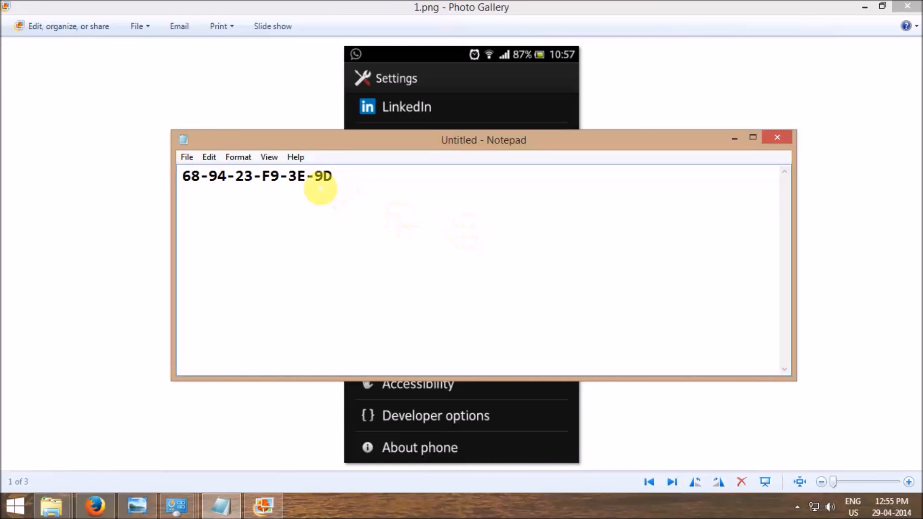
Step: Copy the MAC address 68-94-23-F9-3E-9D from the Notepad note
drag(346, 177, 183, 176)
key(ctrl+c)
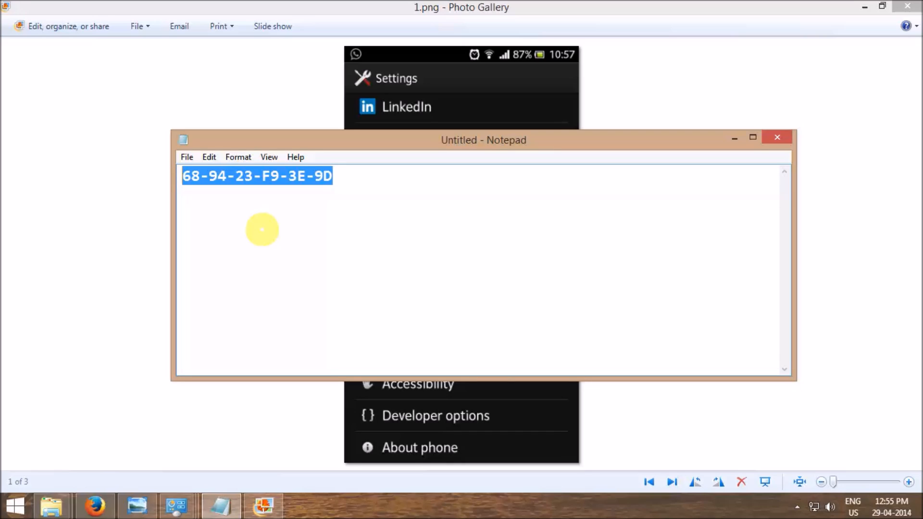
Step: Look through the phone screenshots 1.png to 3.png for the path from Settings to the Wi-Fi MAC address
click(254, 96)
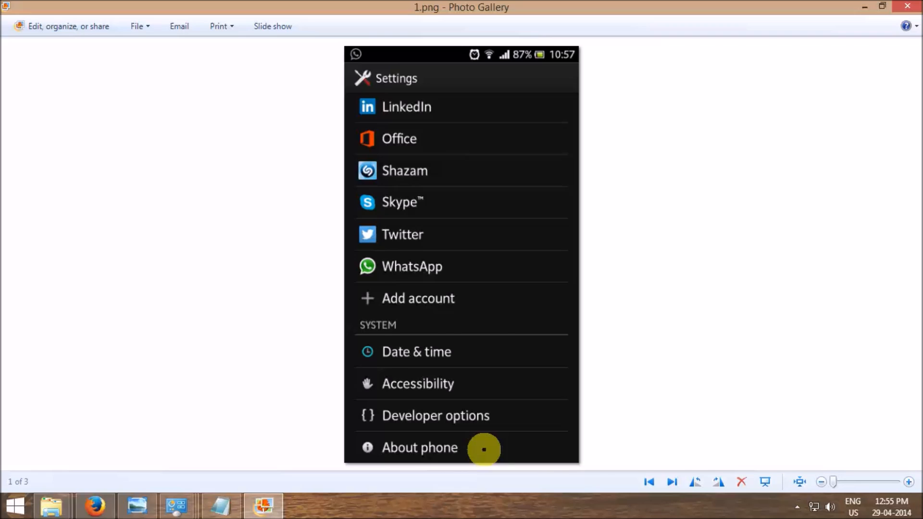
key(Right)
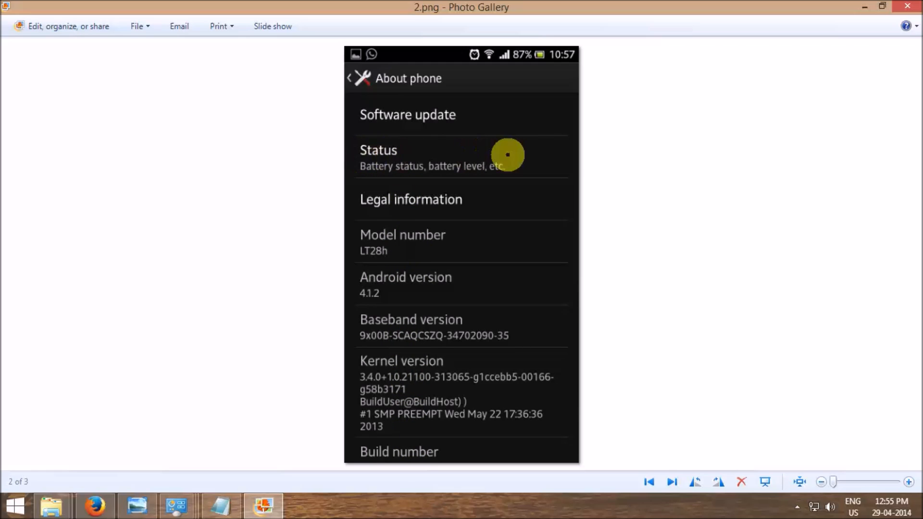
key(Right)
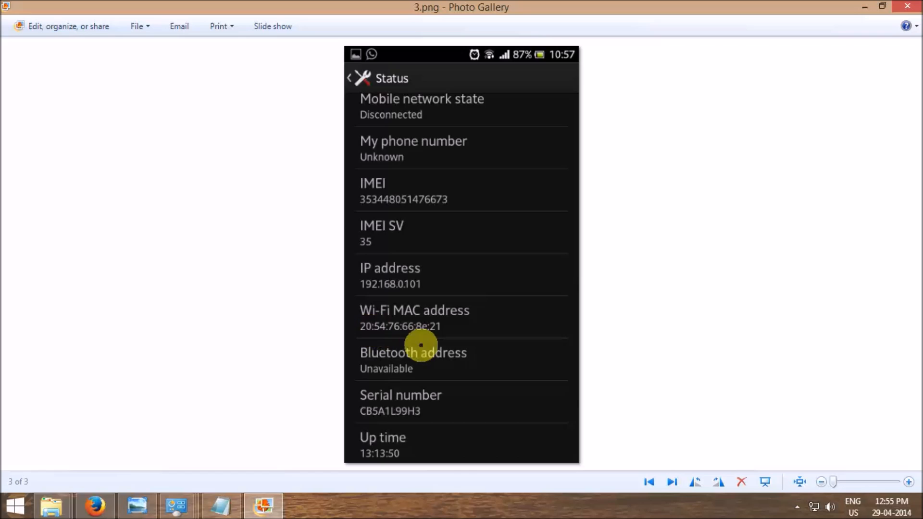
click(222, 505)
click(224, 506)
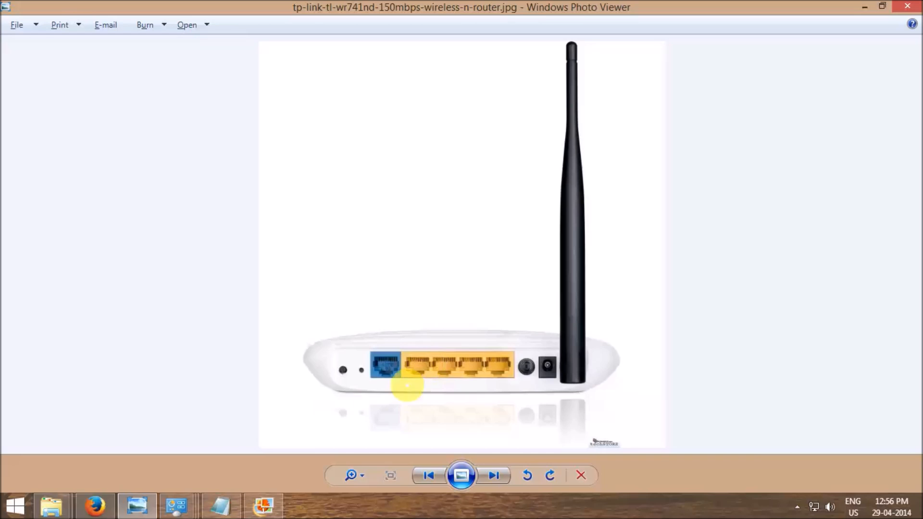
Step: Switch to Firefox and load the router's administration page at 192.168.0.1
click(95, 506)
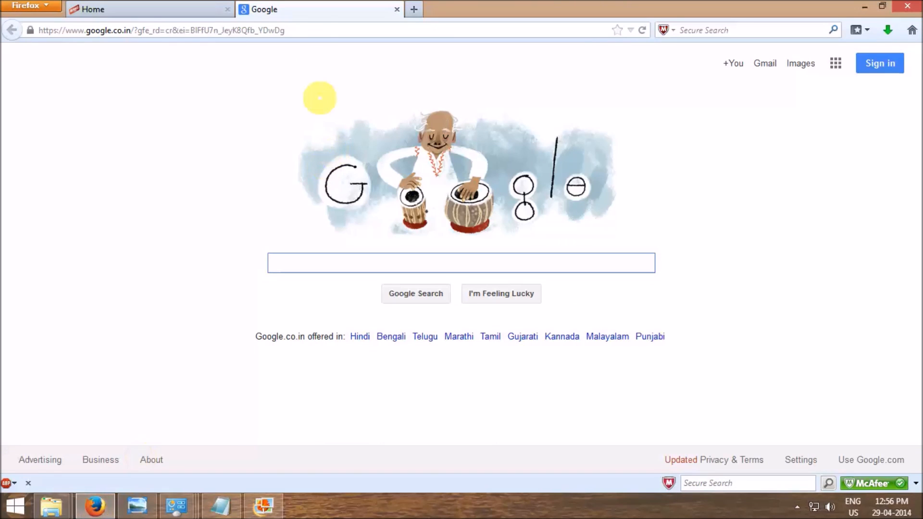
click(316, 29)
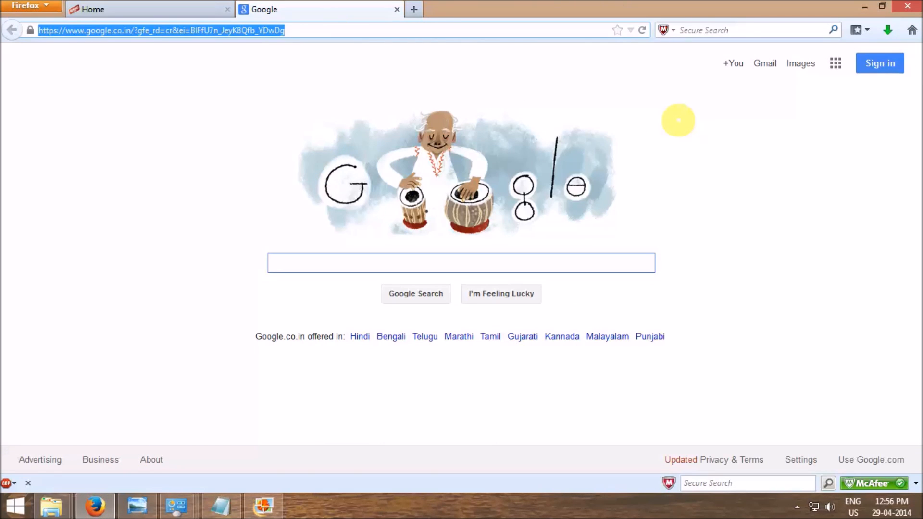
text(192.168.0.1)
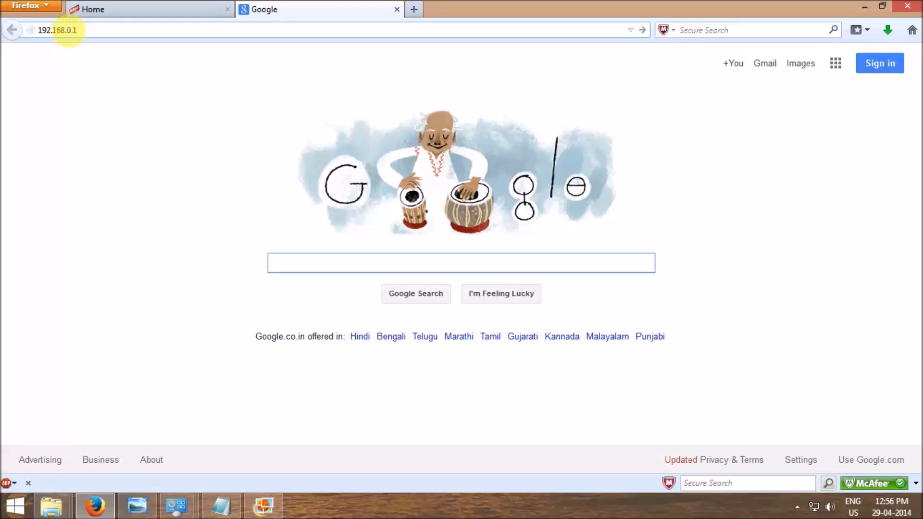
key(Return)
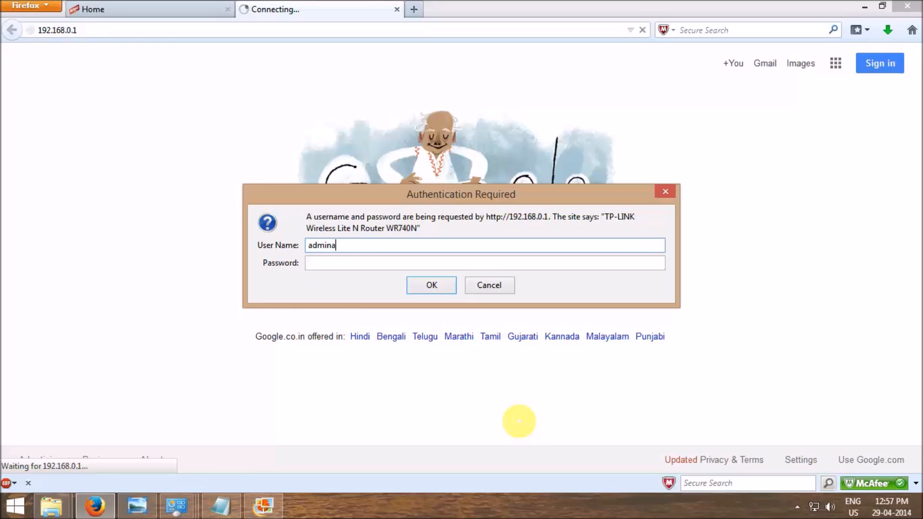
Step: Log in to the TP-LINK router with the user name admin and the account password
key(BackSpace)
key(Tab)
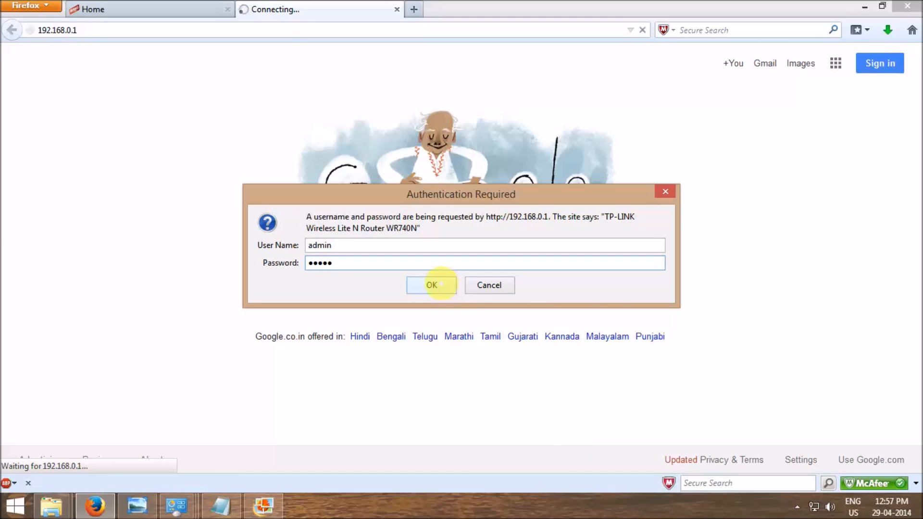
click(432, 285)
click(285, 50)
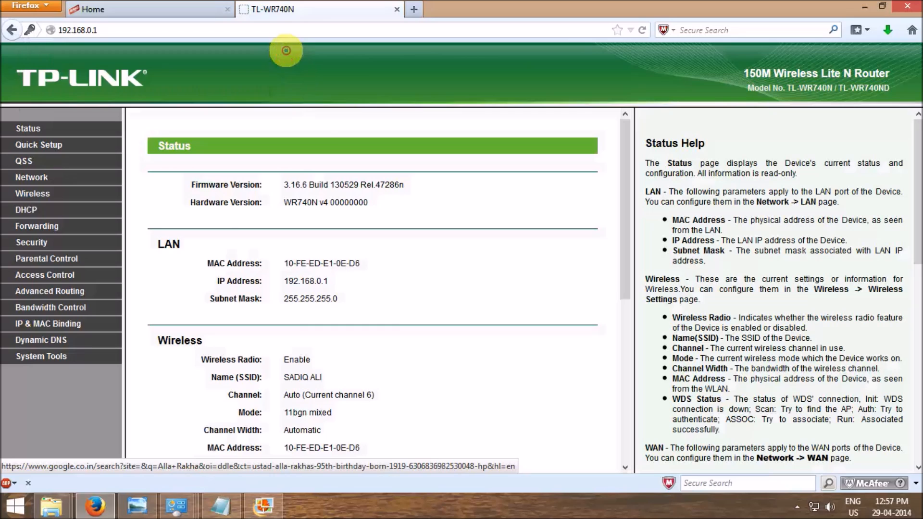
mouse_move(917, 138)
mouse_down()
mouse_move(920, 151)
mouse_move(918, 138)
mouse_up()
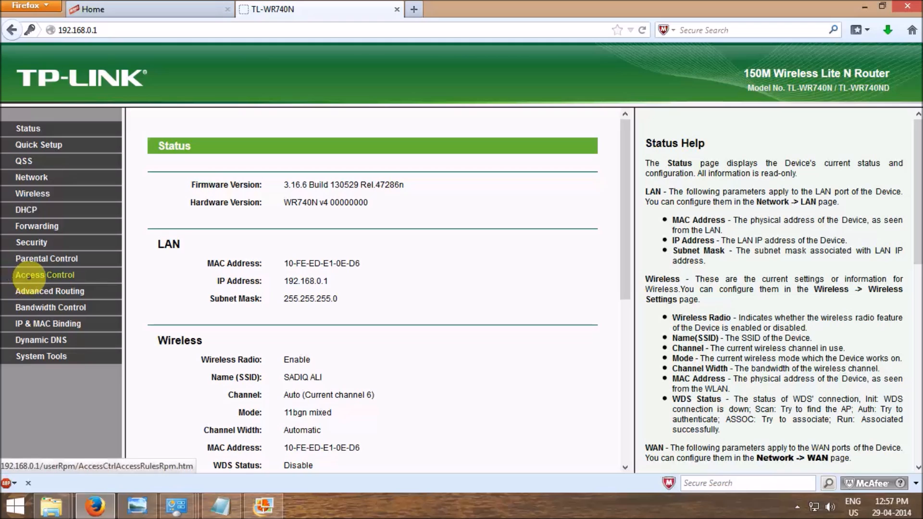
Step: Enable Internet Access Control in the router's access control rules, keep the Allow default filter policy, and save
click(29, 276)
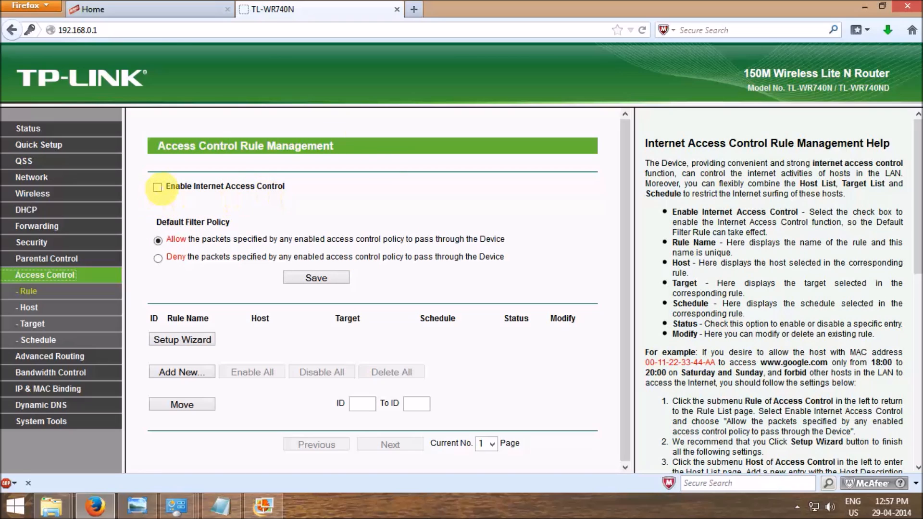
click(157, 187)
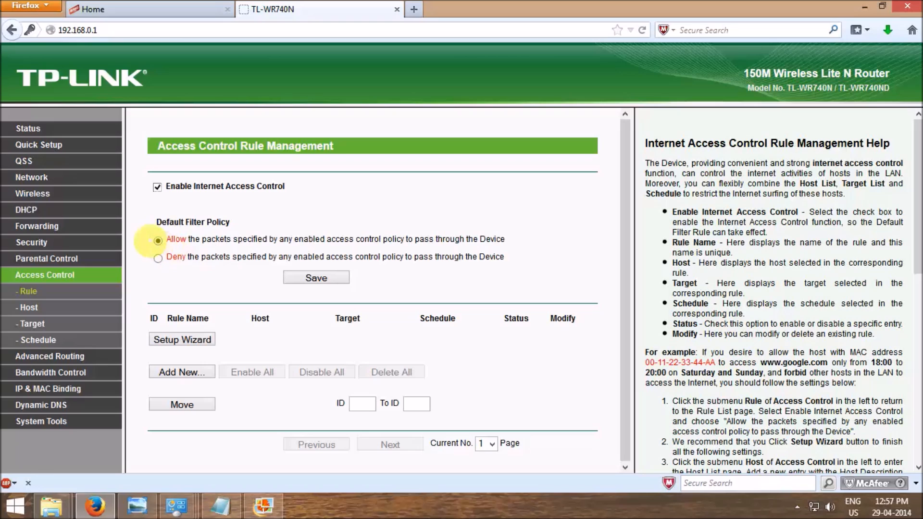
click(317, 278)
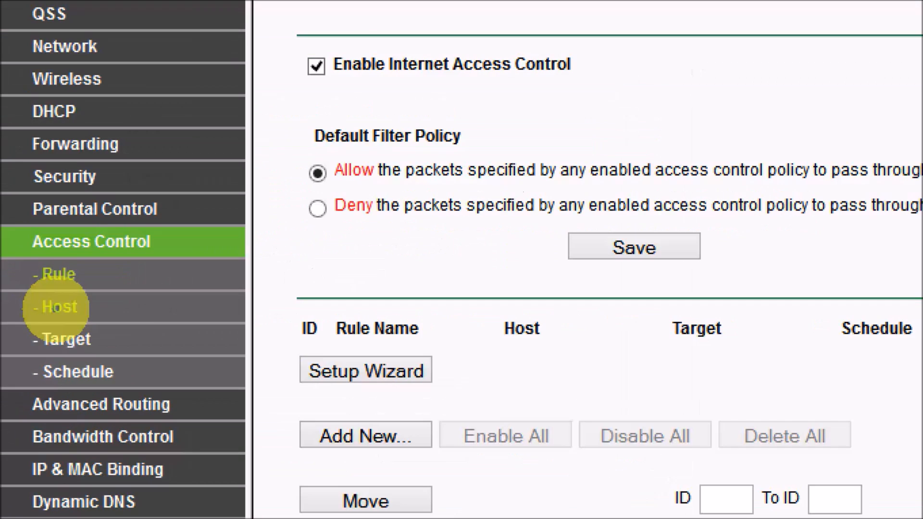
Step: Delete the existing Xperia ION entry from the access control host list
click(29, 307)
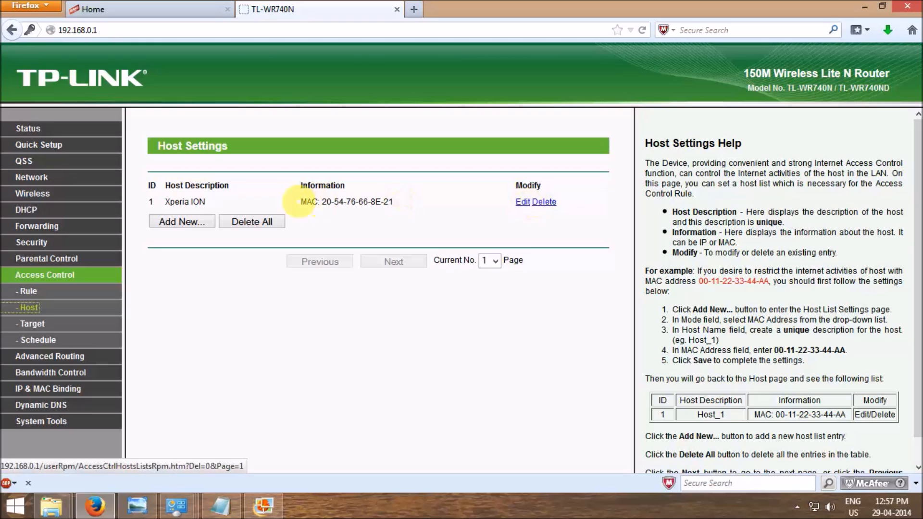
click(544, 202)
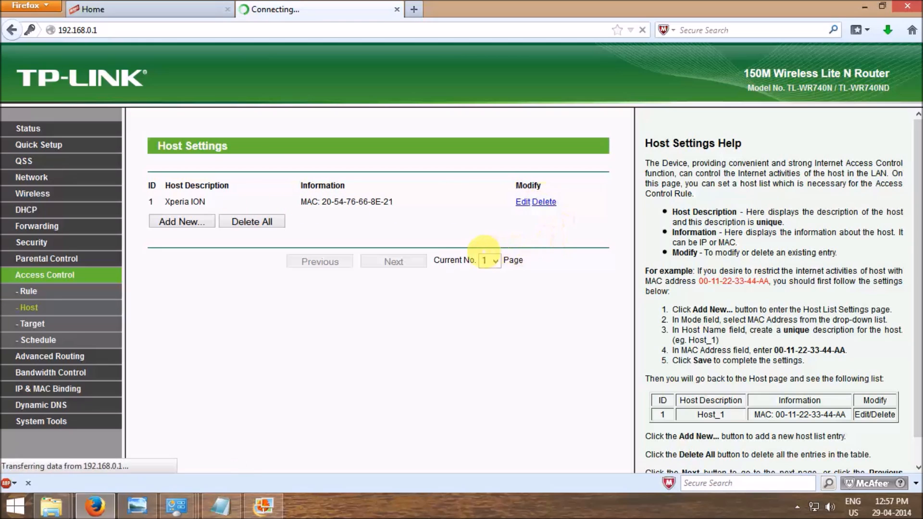
Step: Start a new access control host entry and set its mode to MAC Address
click(181, 205)
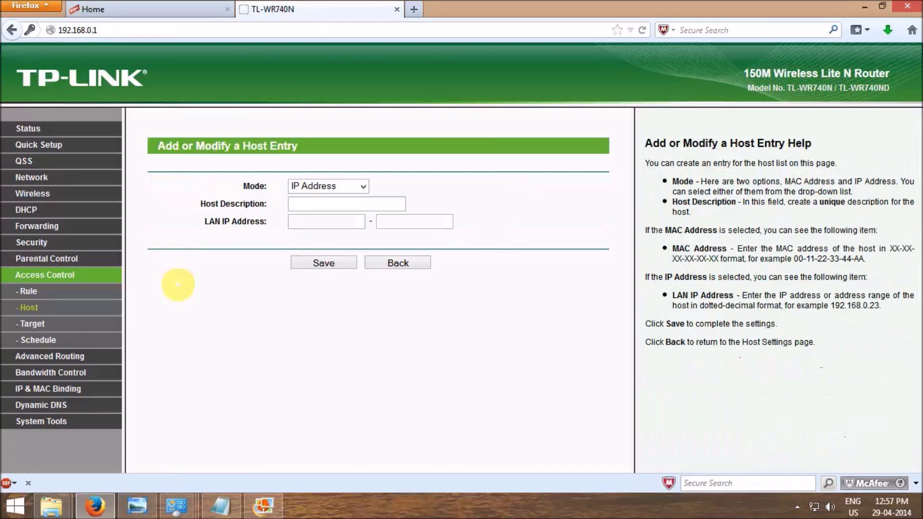
click(222, 505)
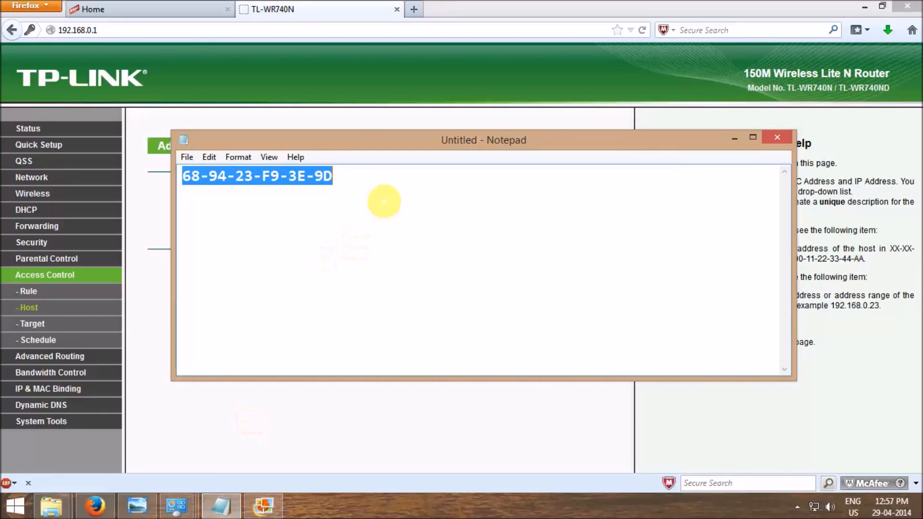
key(alt+Tab)
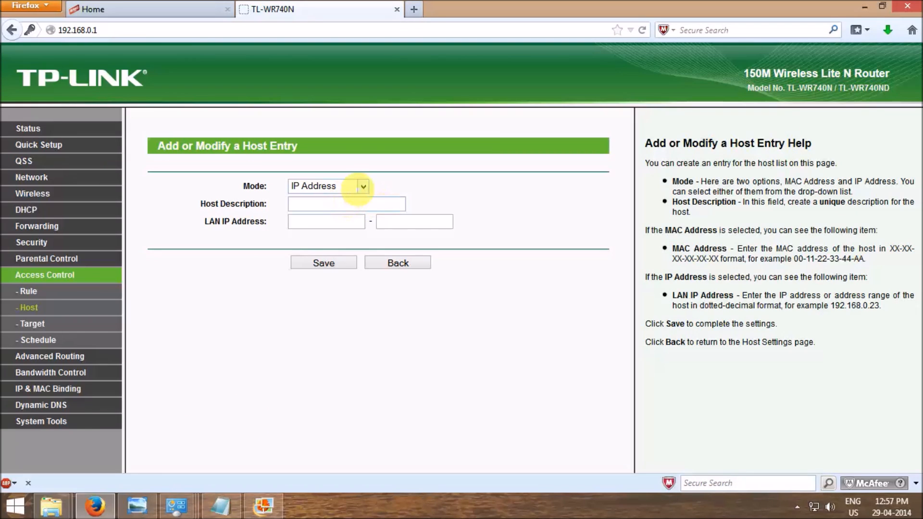
click(363, 187)
click(320, 200)
click(324, 208)
key(ctrl+v)
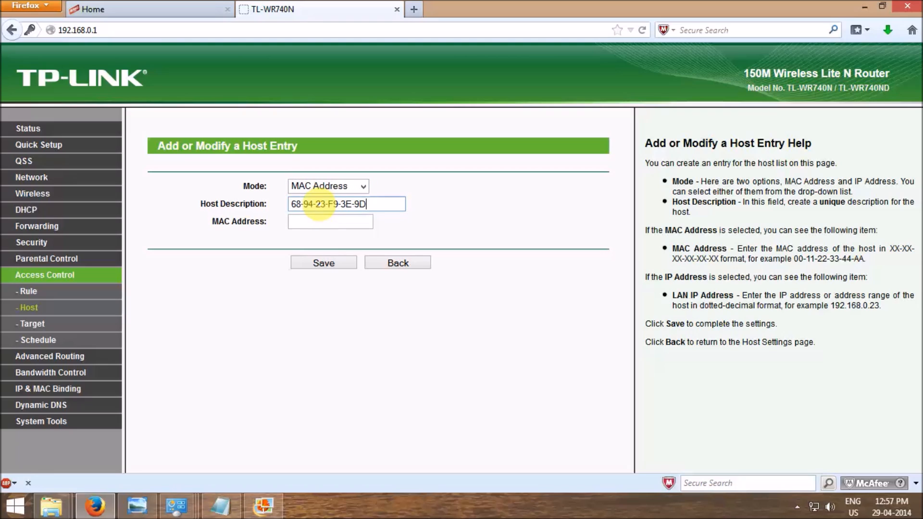
key(ctrl+a)
key(ctrl+c)
key(BackSpace)
Step: Paste 68-94-23-F9-3E-9D as the host's MAC address, set its description to Host_1, and save the entry
click(323, 221)
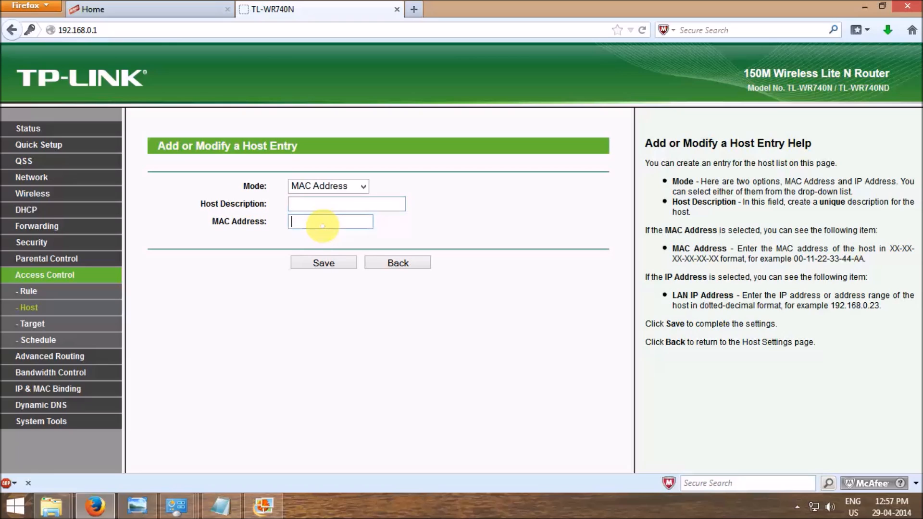
key(ctrl+v)
click(319, 205)
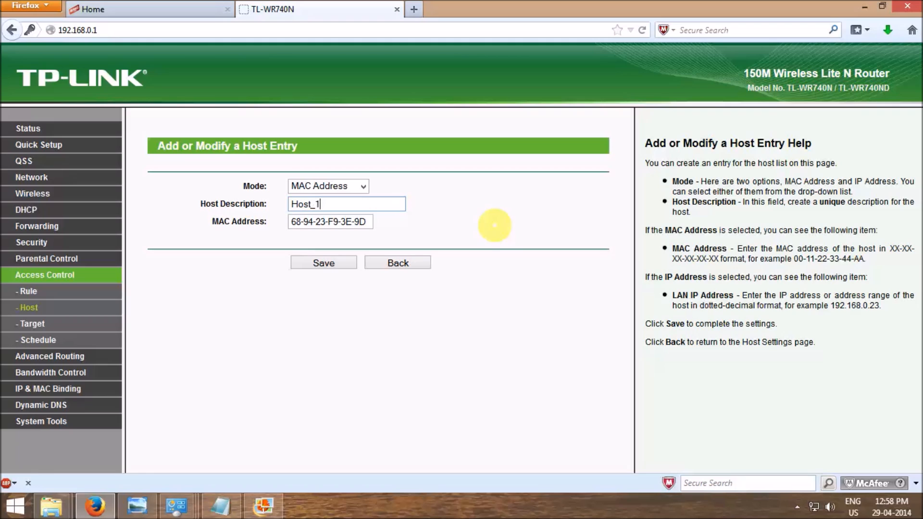
click(332, 263)
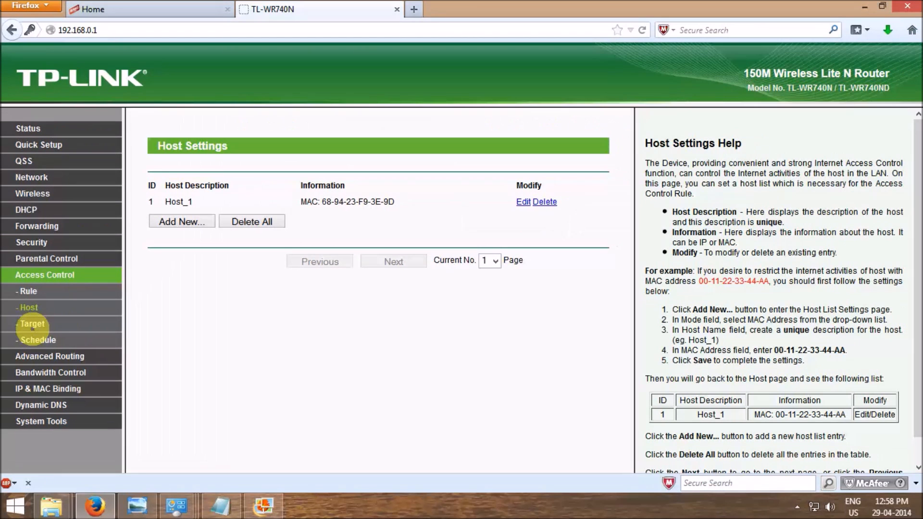
Step: Start a new access control target entry and examine its mode options, including the Domain Name fields
click(32, 325)
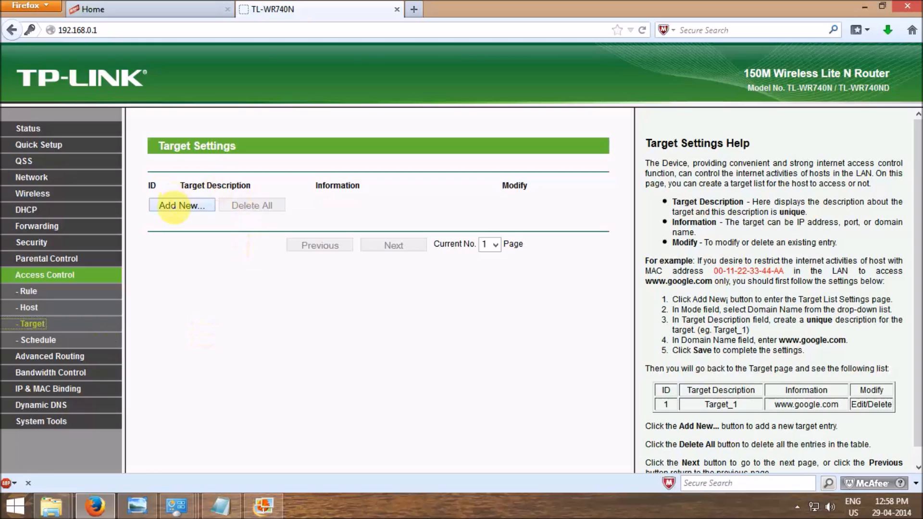
click(174, 208)
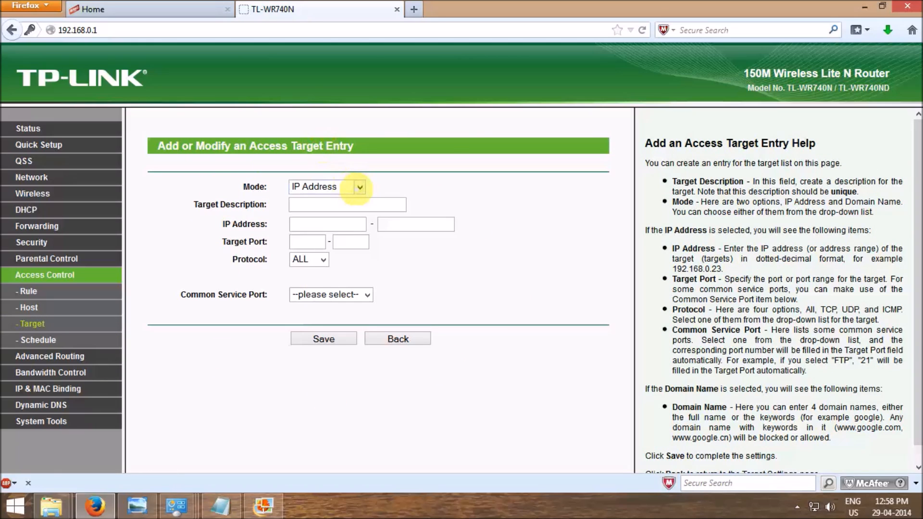
click(359, 188)
click(358, 188)
click(360, 188)
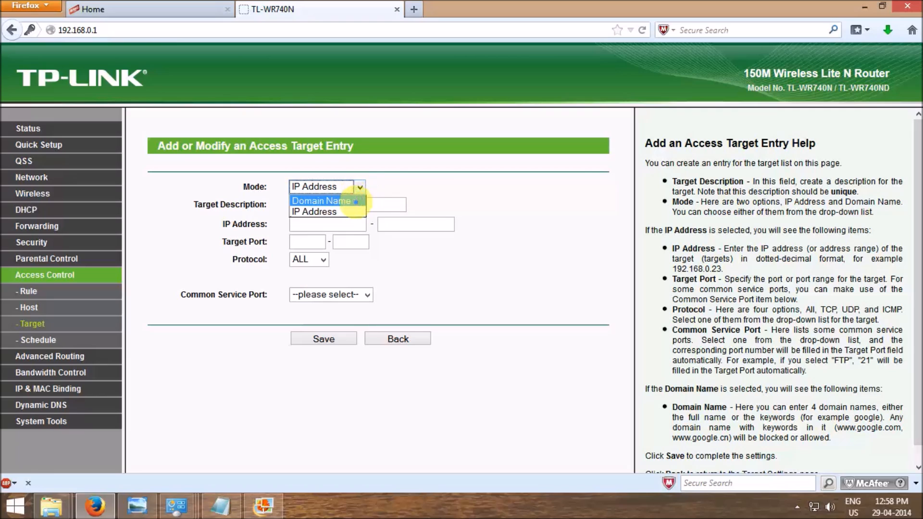
click(321, 201)
click(359, 187)
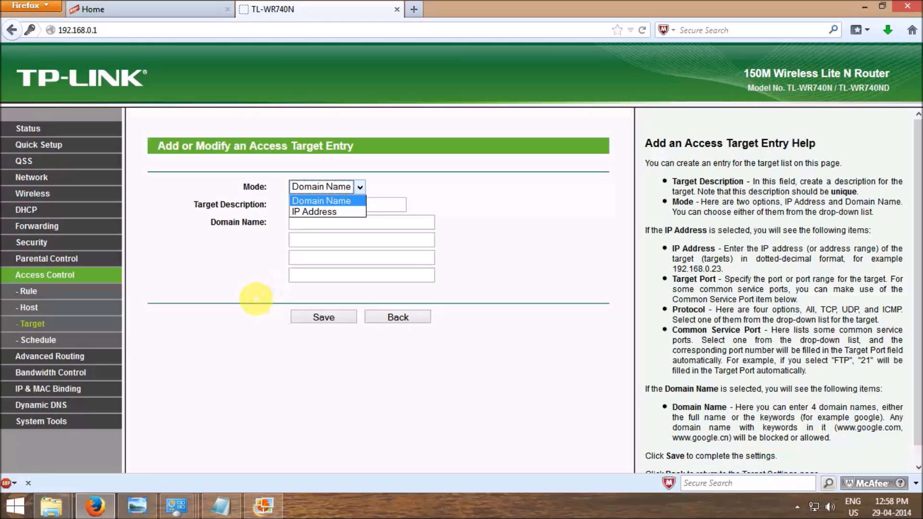
Step: Examine the day and time options of a new access control schedule entry, and check the host list
click(50, 340)
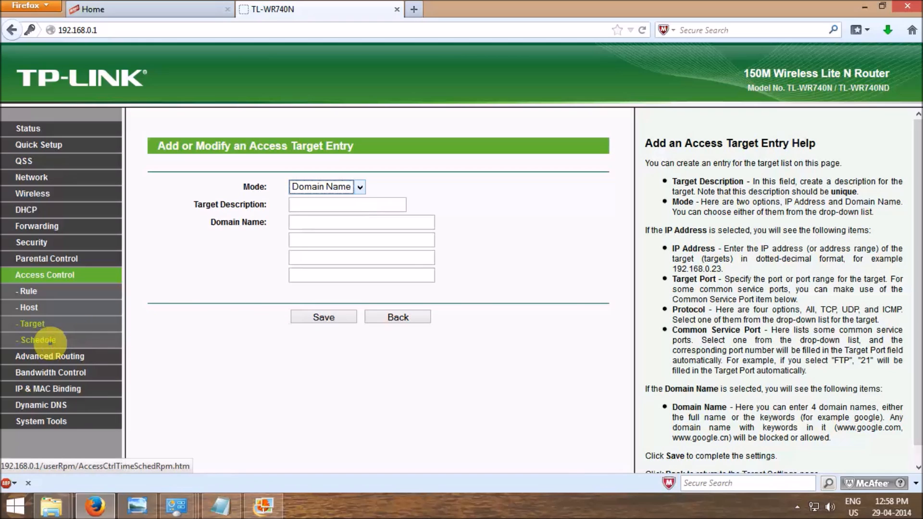
click(51, 340)
click(180, 207)
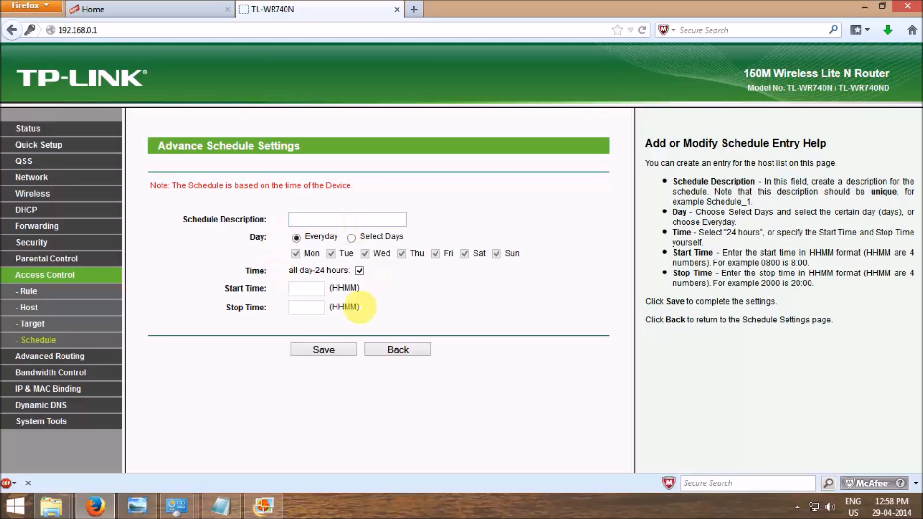
click(27, 310)
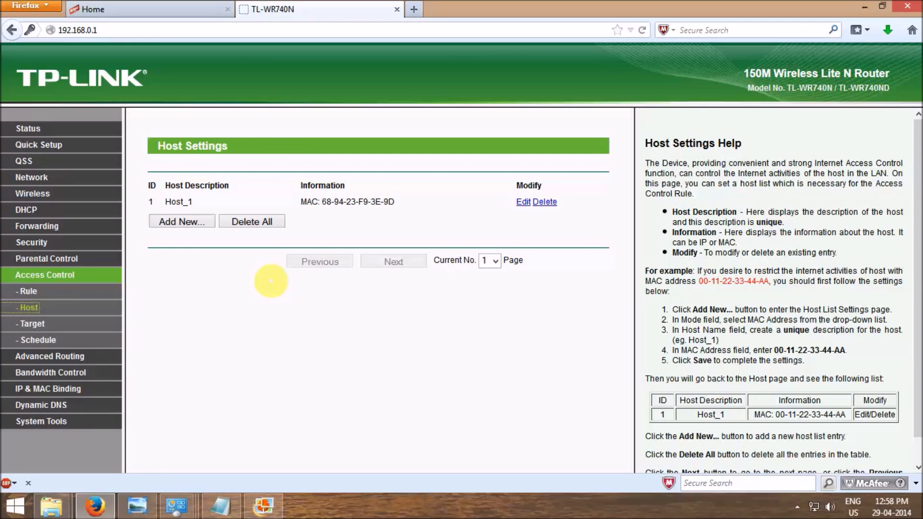
Step: Add and save an enabled access control rule named Rule_1 for Host_1 with Any Target and the Anytime schedule
click(24, 291)
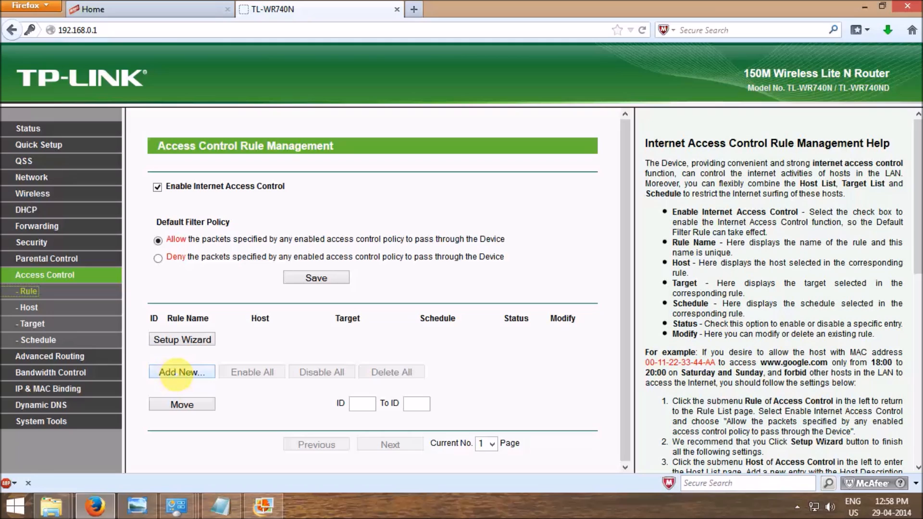
click(177, 373)
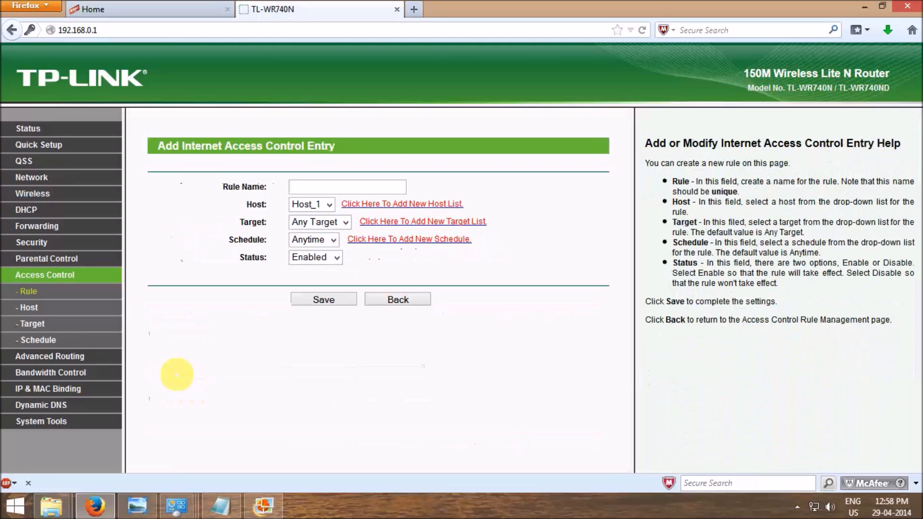
click(326, 186)
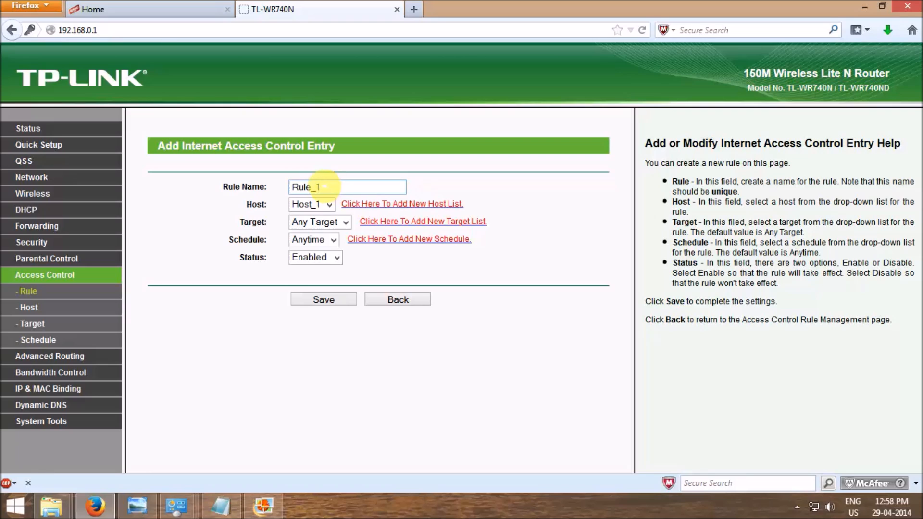
click(330, 204)
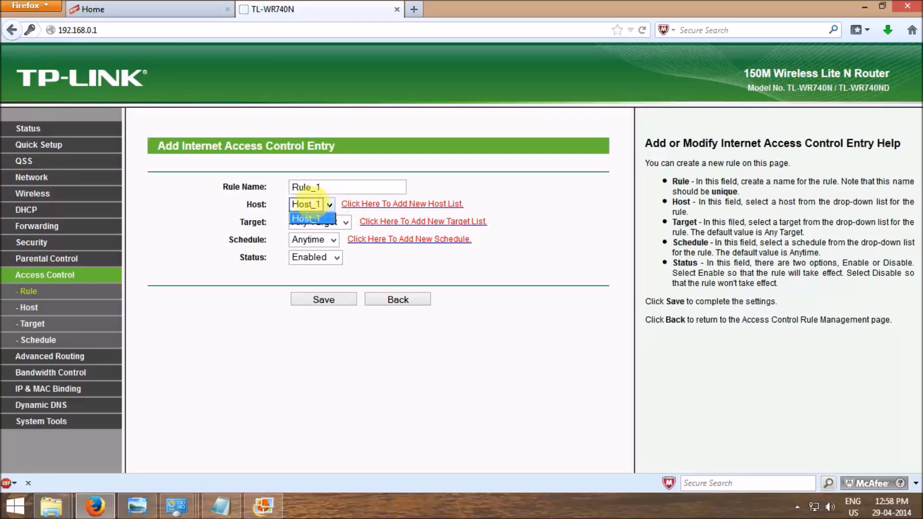
click(329, 204)
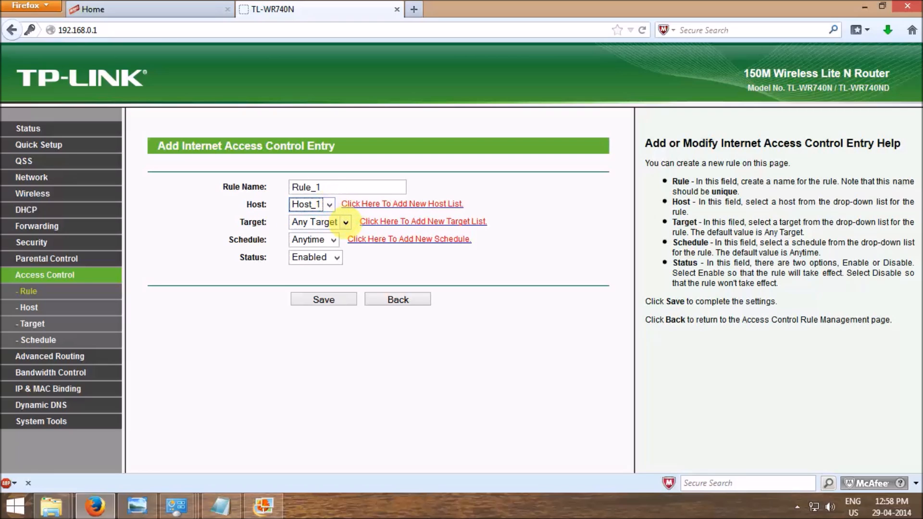
click(345, 222)
click(345, 231)
click(334, 239)
click(331, 254)
click(332, 300)
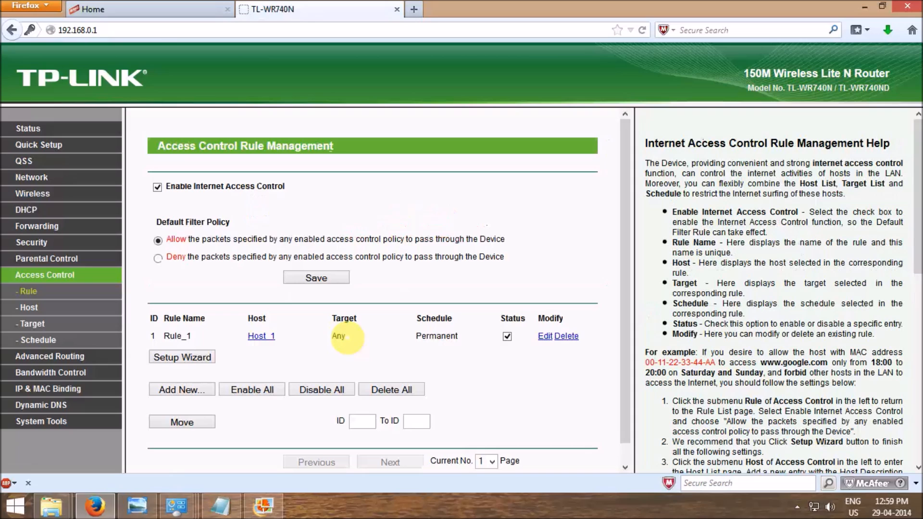
Step: Review the Rule_1 entry in the access control rule list and its matching entry in the host list
scroll(344, 336, down, 1)
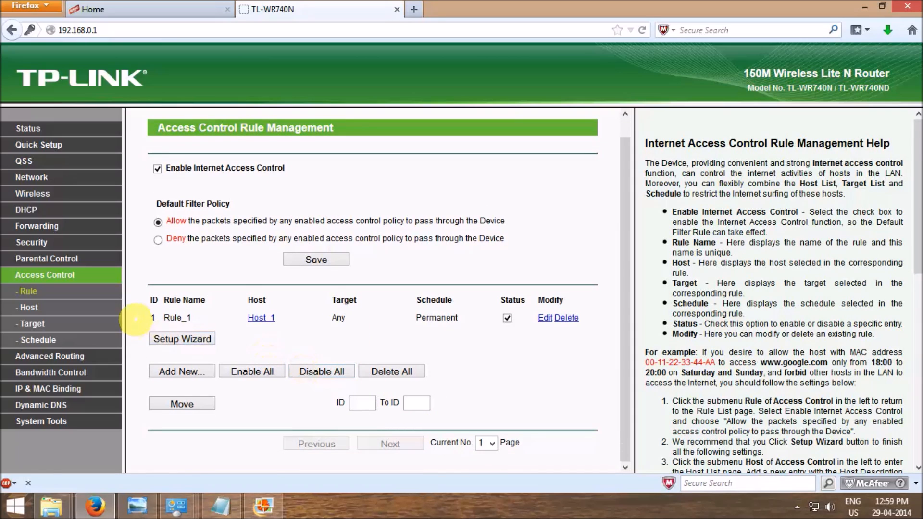
drag(151, 317, 592, 314)
click(560, 369)
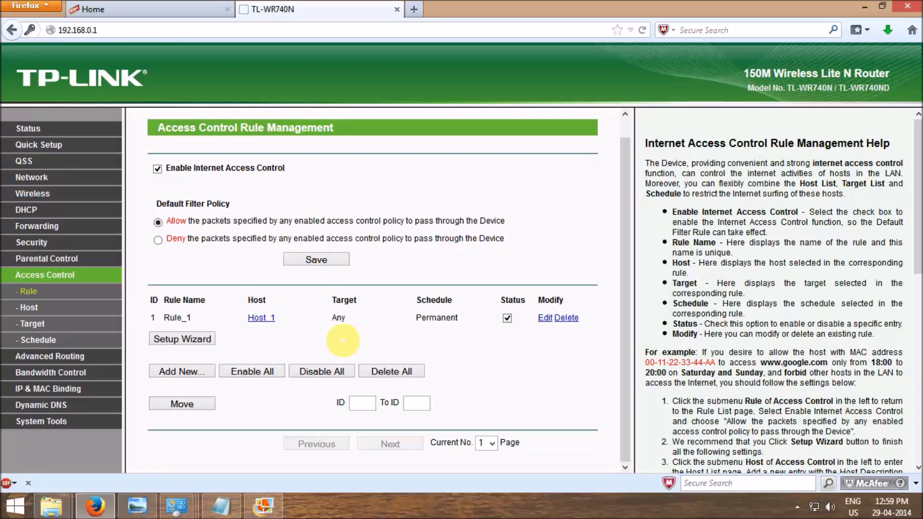
click(354, 510)
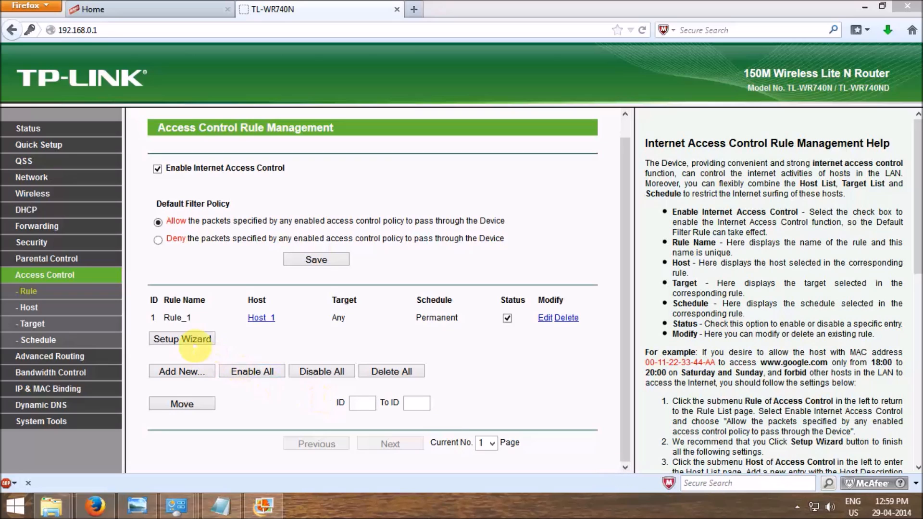
click(28, 307)
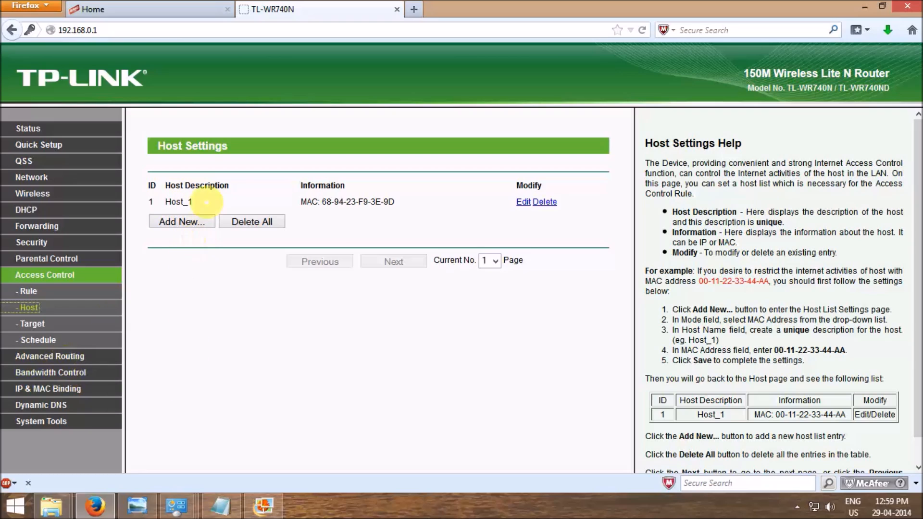
click(26, 292)
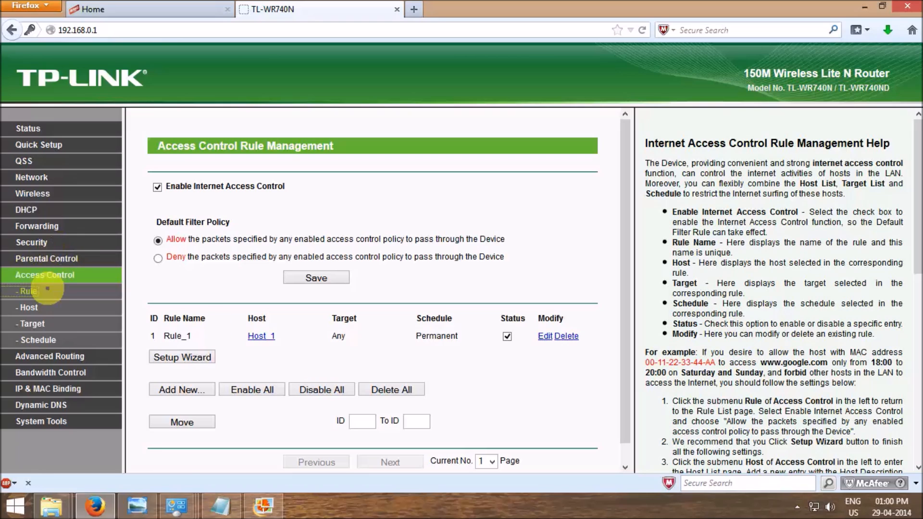
click(29, 291)
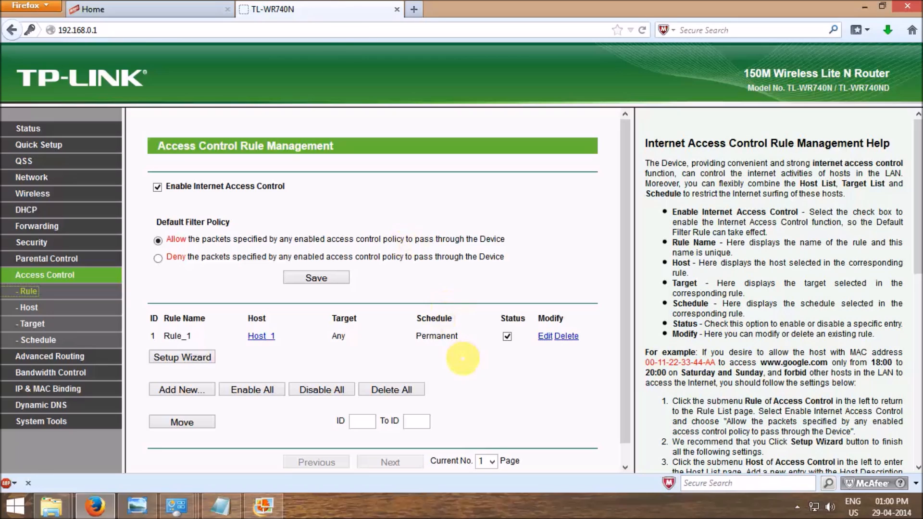
Step: Save the access control rule settings with the Allow default filter policy and close the router page
click(407, 503)
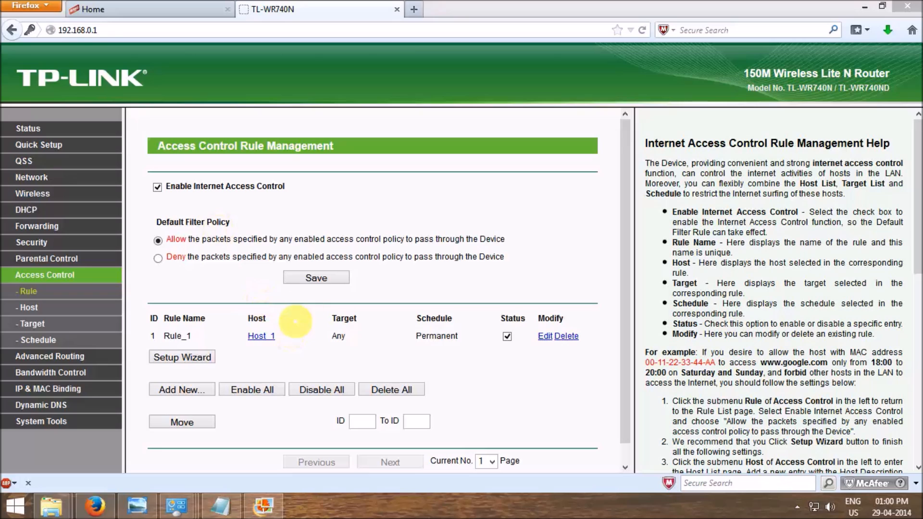
click(312, 278)
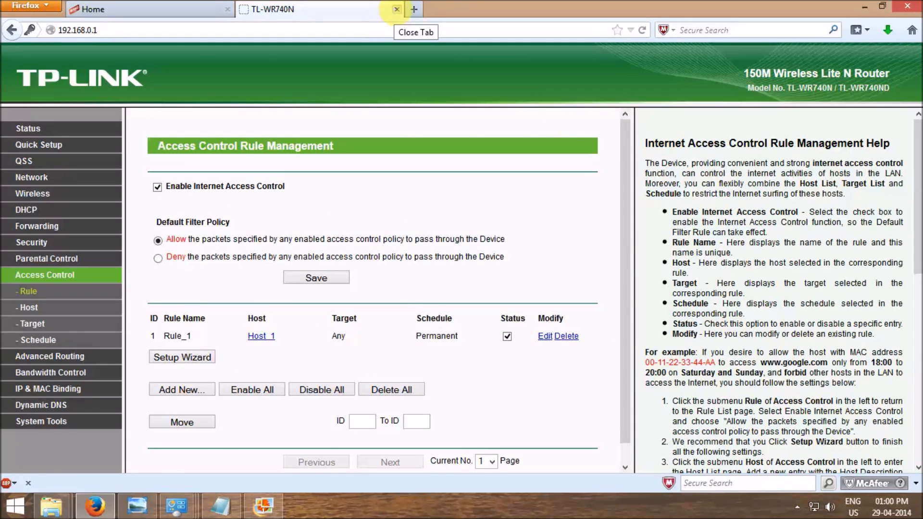
click(396, 9)
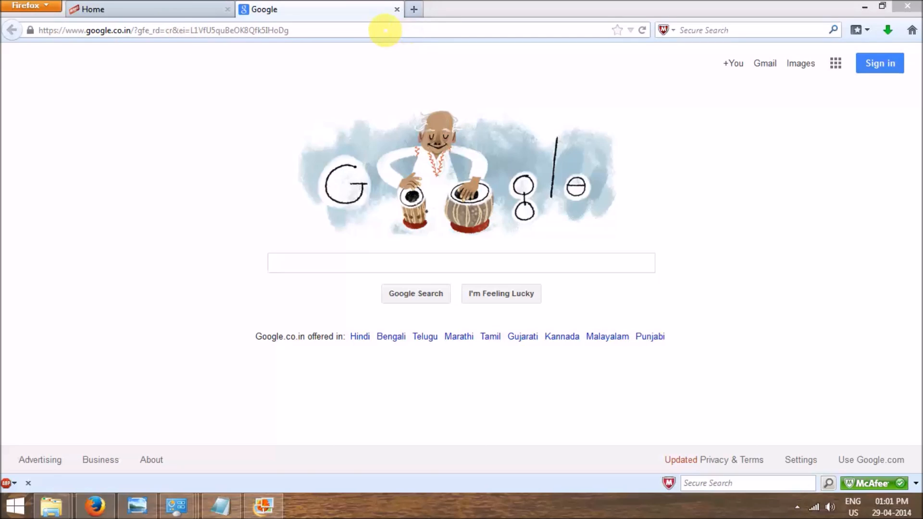
Step: Load youtube.com and browse its home page to test the computer's Internet access
drag(384, 30, 8, 31)
text(youtube.com/)
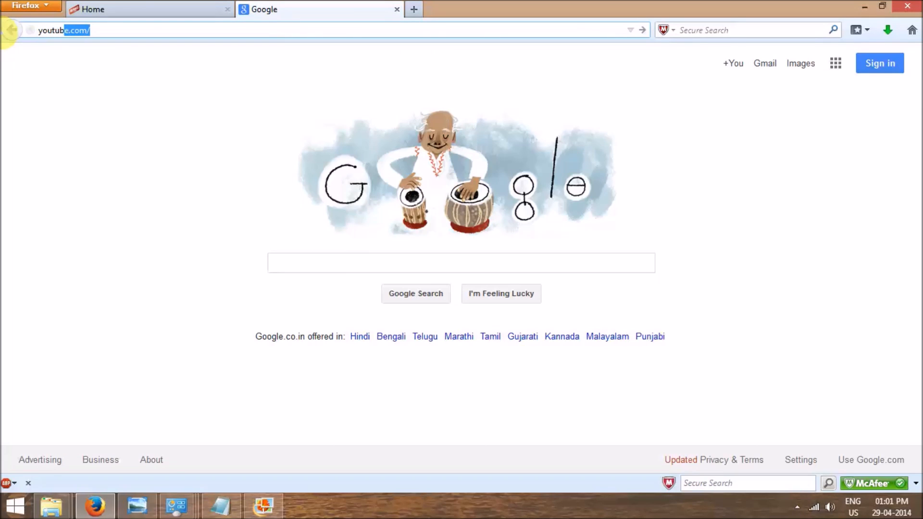
key(Return)
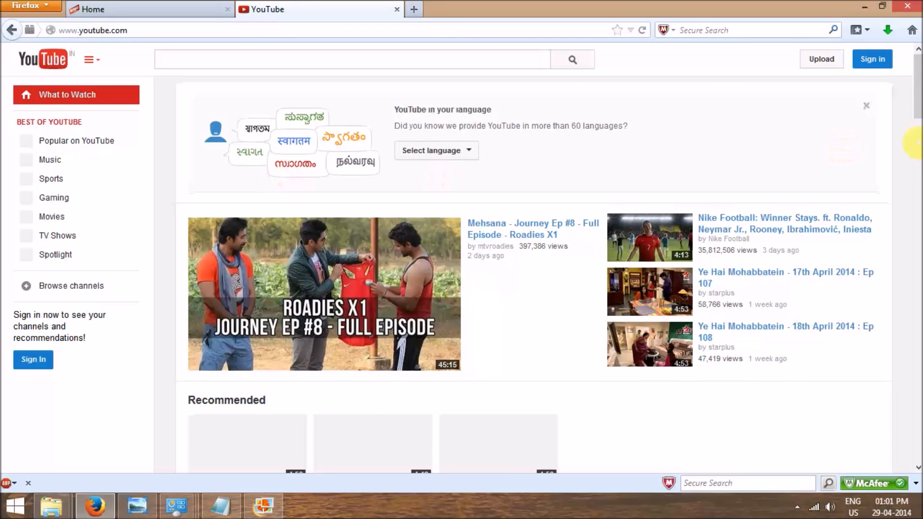
drag(918, 87, 918, 124)
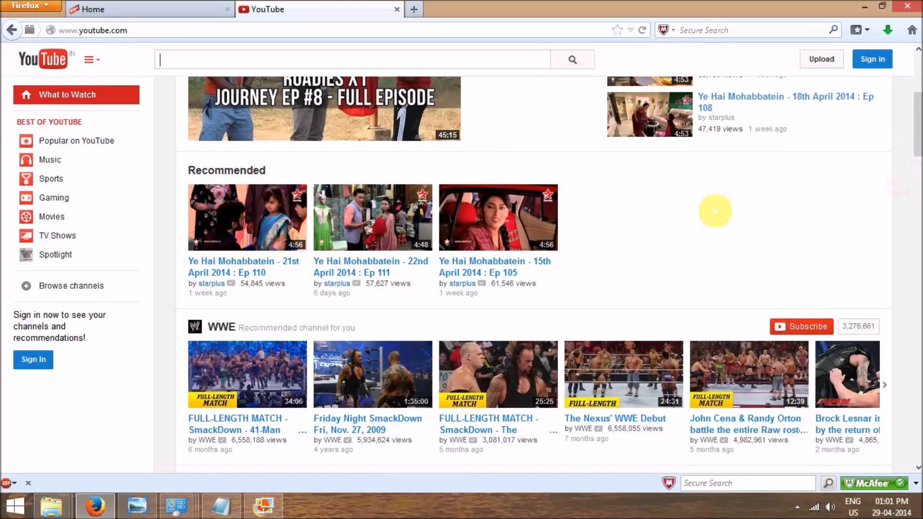
scroll(544, 223, down, 1)
scroll(543, 223, down, 5)
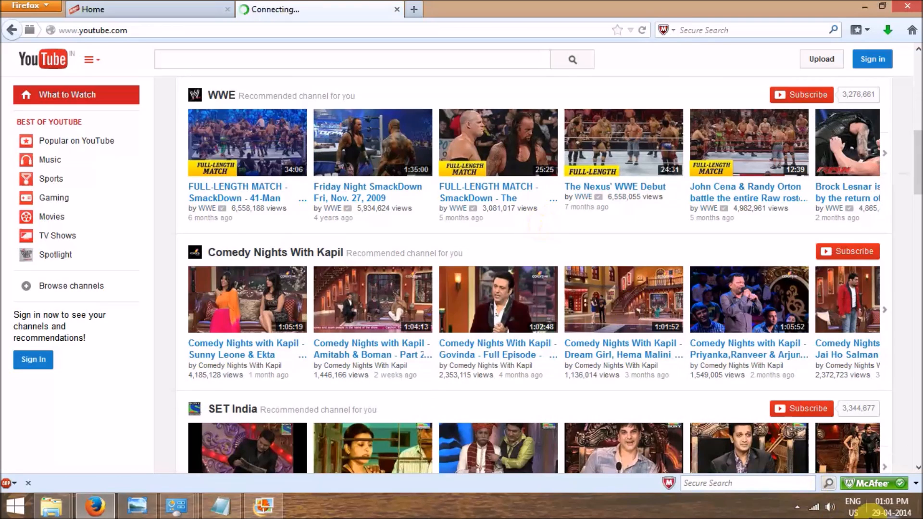
scroll(798, 252, up, 5)
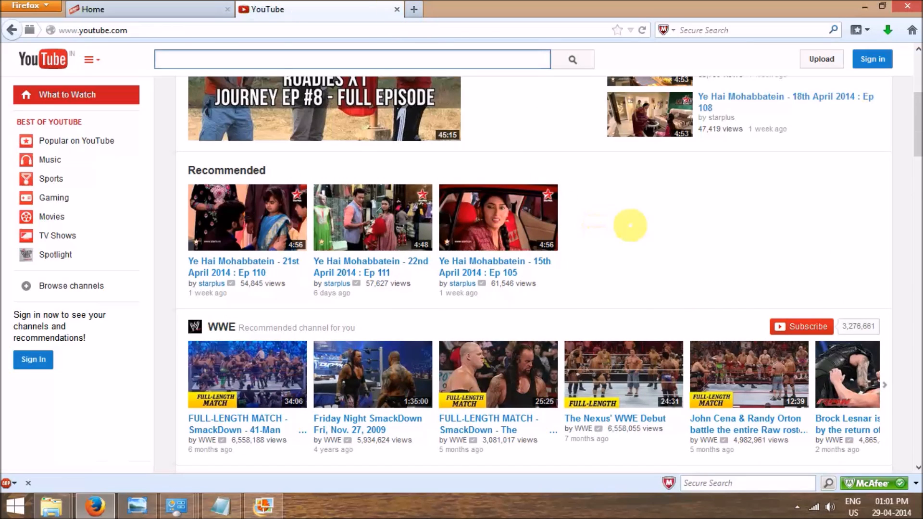
click(500, 510)
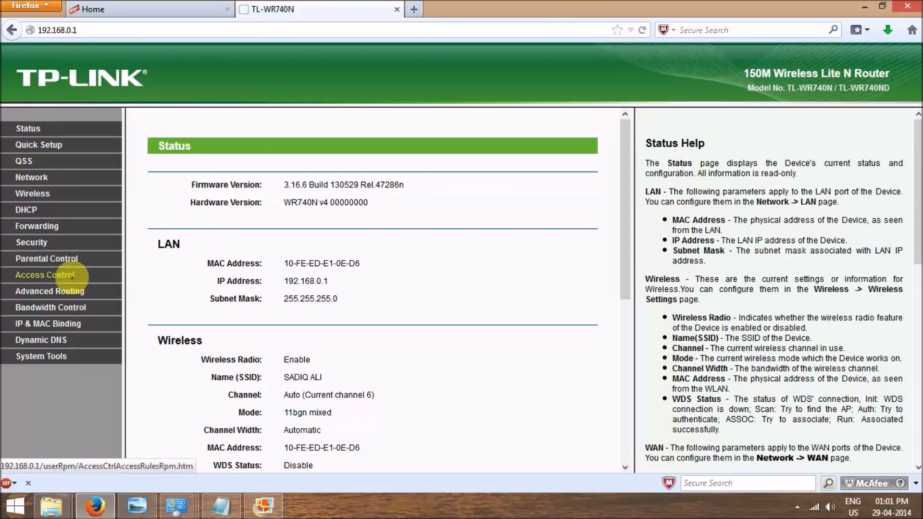
Step: Edit the Host_1 entry in the router's access control host list, set its MAC address to 68-94-23-F9-3E-9E, and save
click(71, 276)
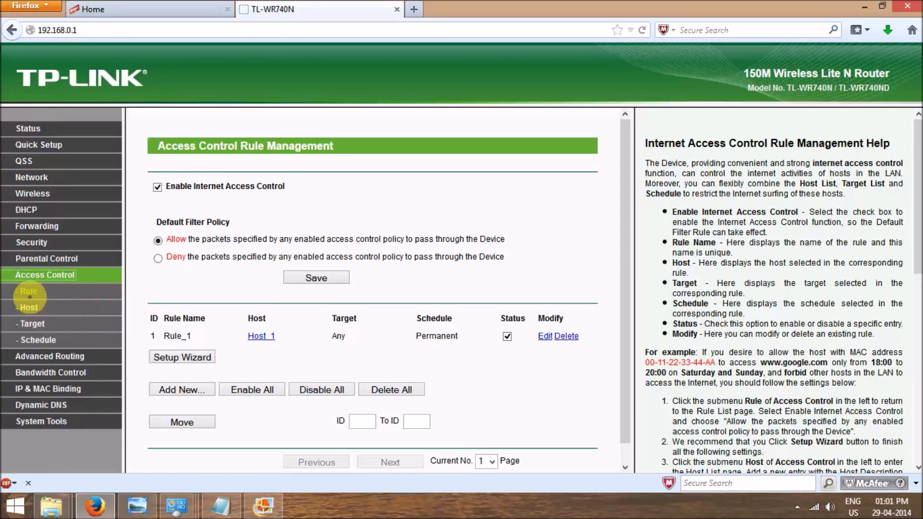
click(28, 307)
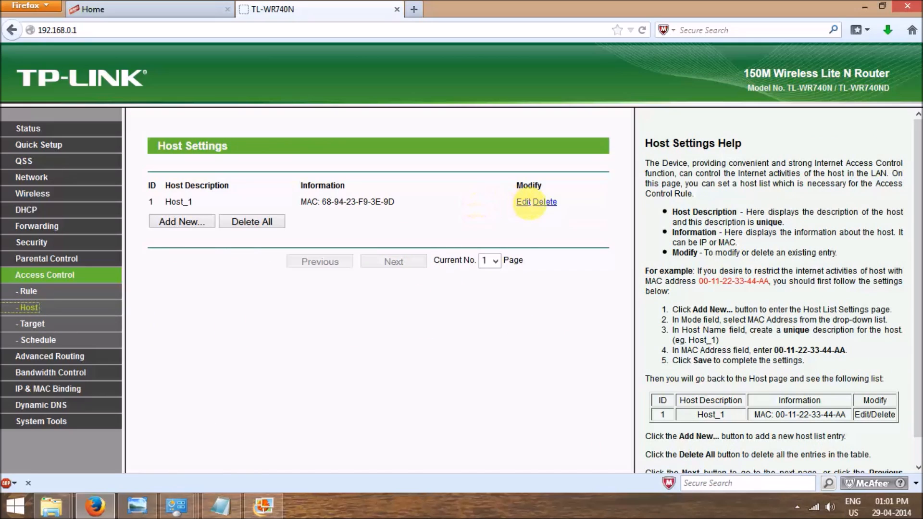
click(523, 201)
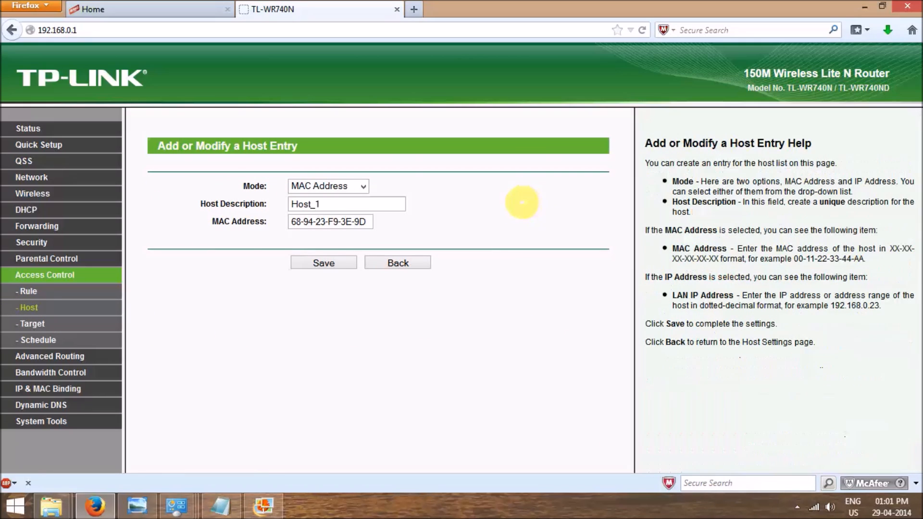
click(368, 222)
key(BackSpace)
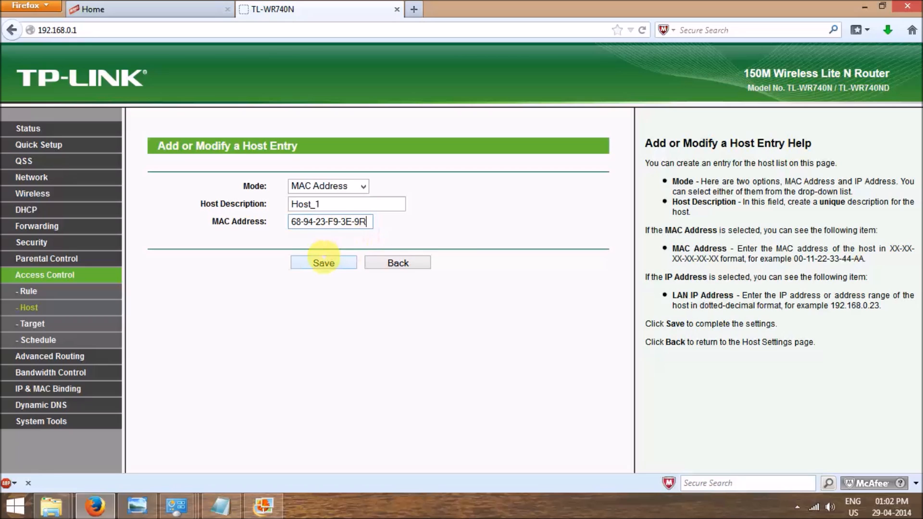
click(324, 262)
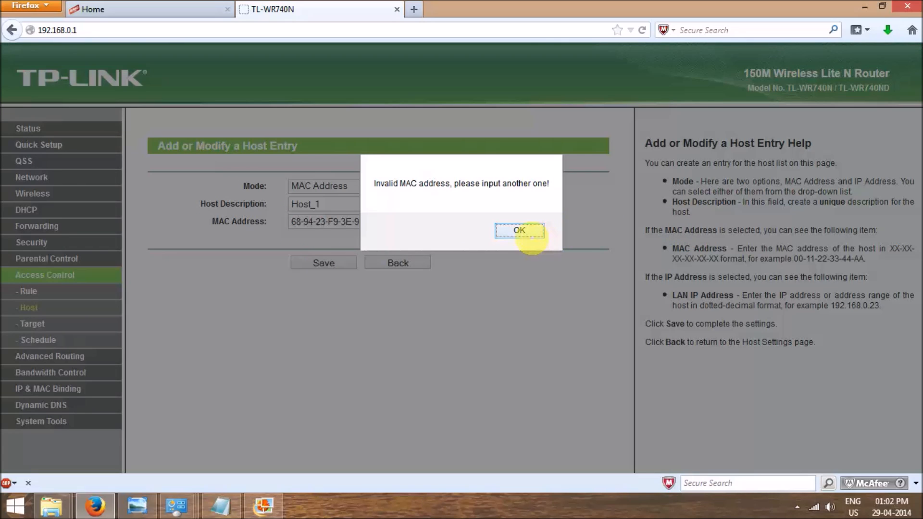
click(513, 230)
click(375, 226)
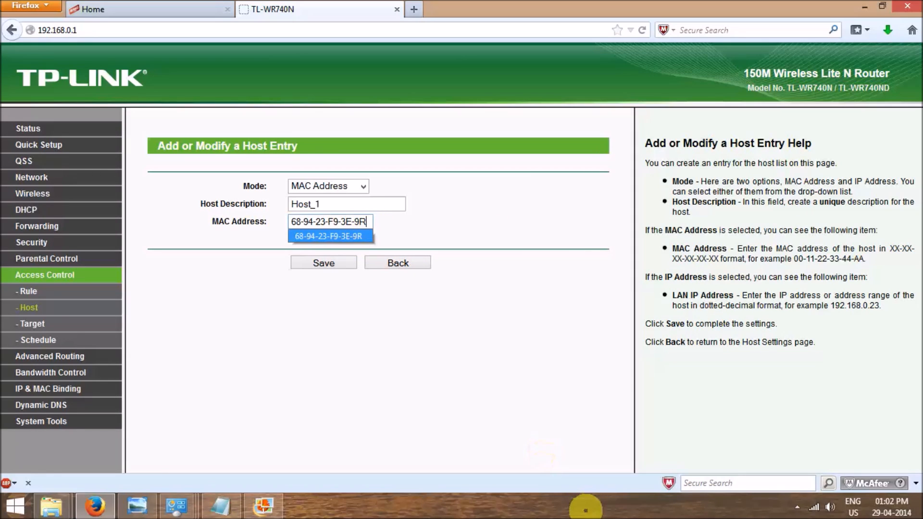
click(585, 510)
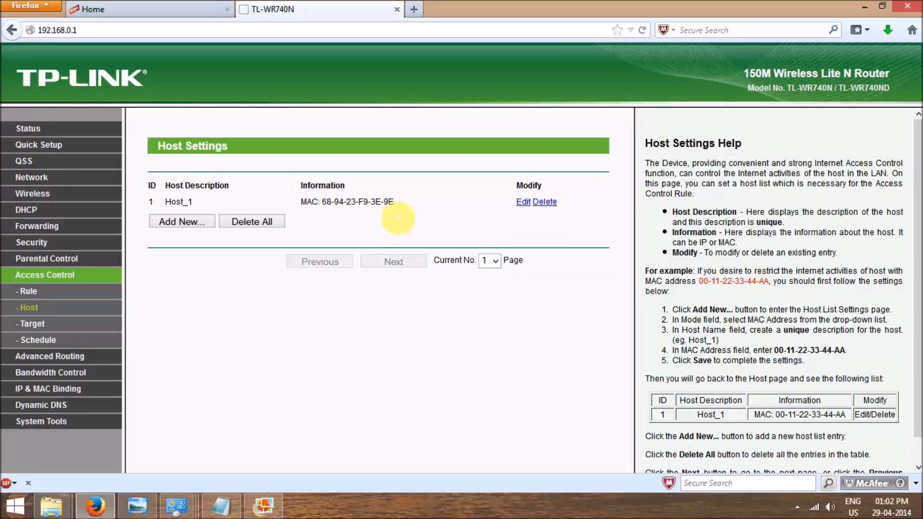
Step: Check the MAC address of Host_1, close the router page and load youtube.com in a new tab to test Internet access
drag(401, 202, 386, 203)
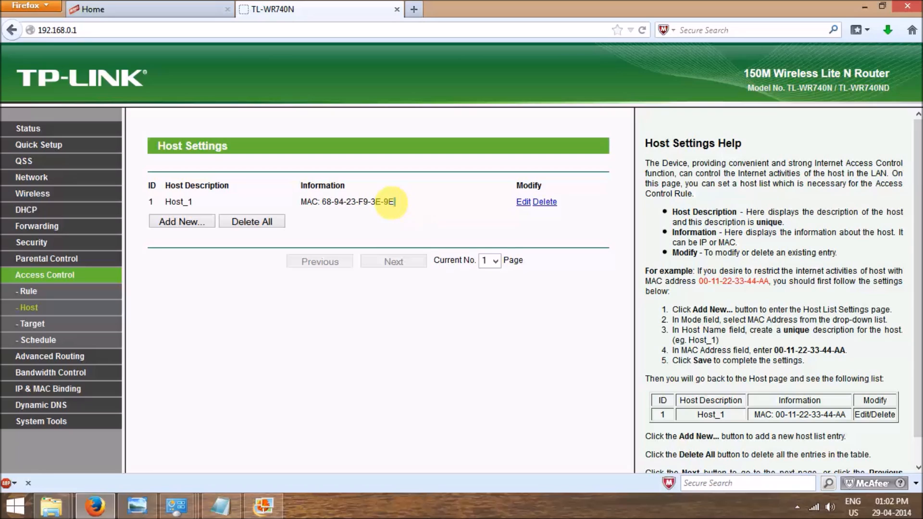
click(422, 351)
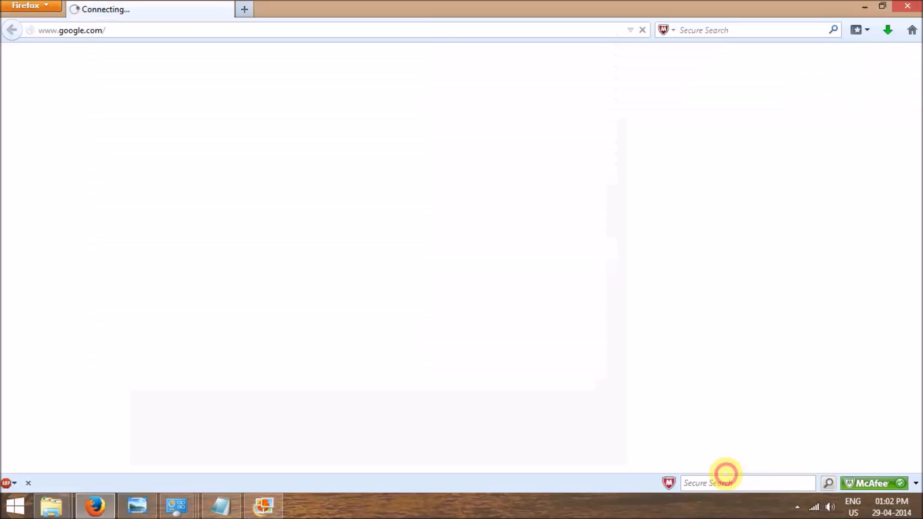
click(243, 10)
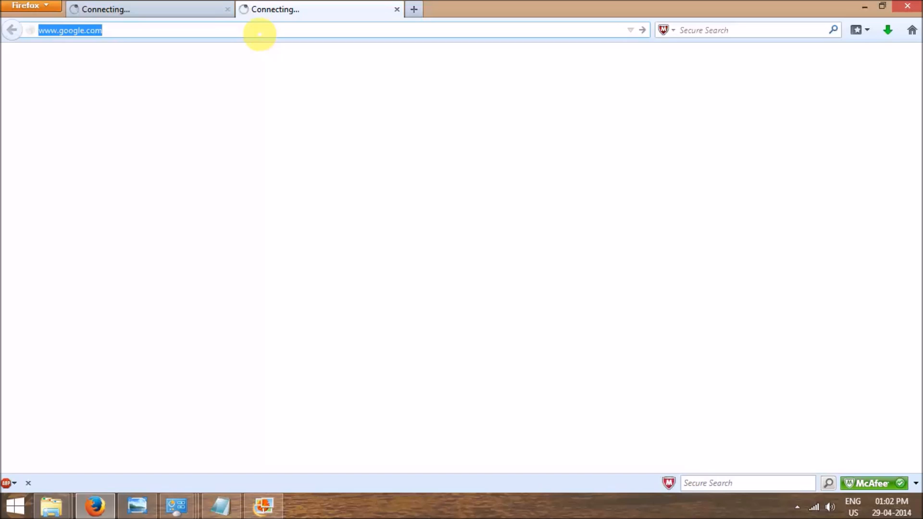
text(yo)
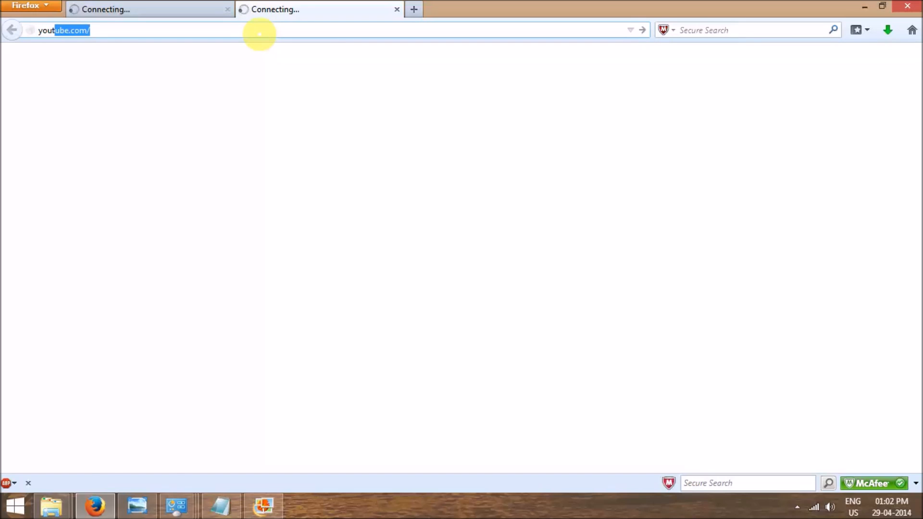
text(ut)
key(Return)
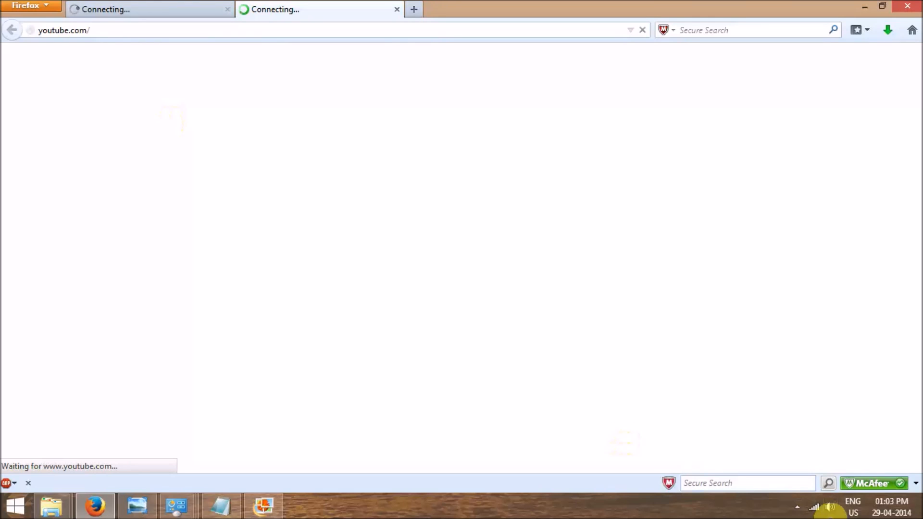
Step: Check the computer's Wi-Fi connection status and retry the youtube.com address
click(813, 508)
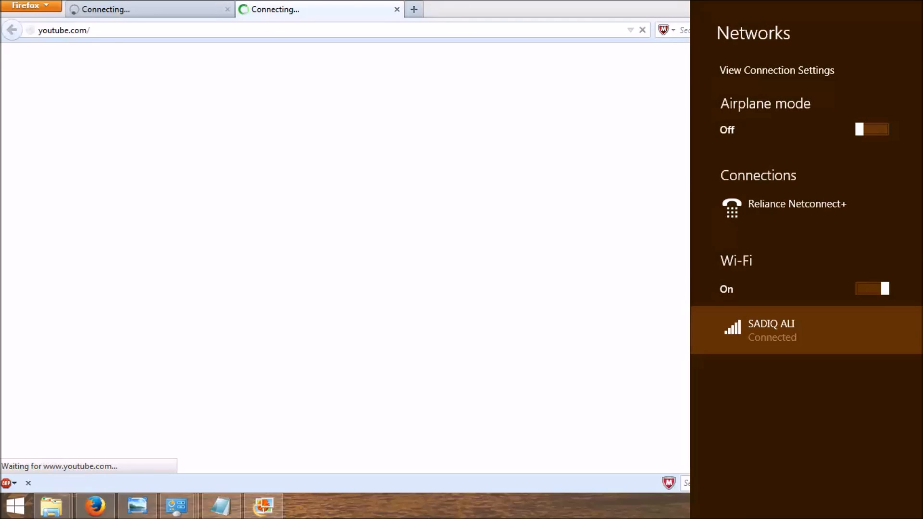
click(480, 278)
click(103, 31)
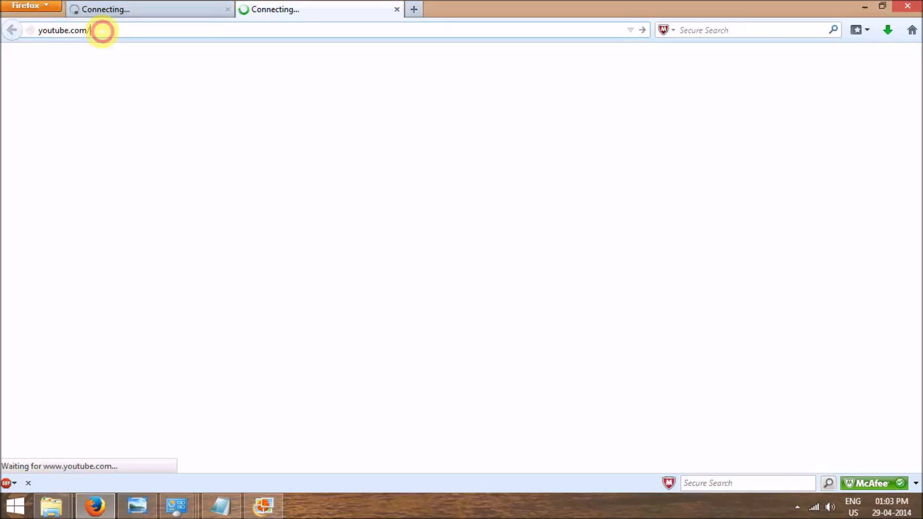
double_click(102, 31)
double_click(103, 31)
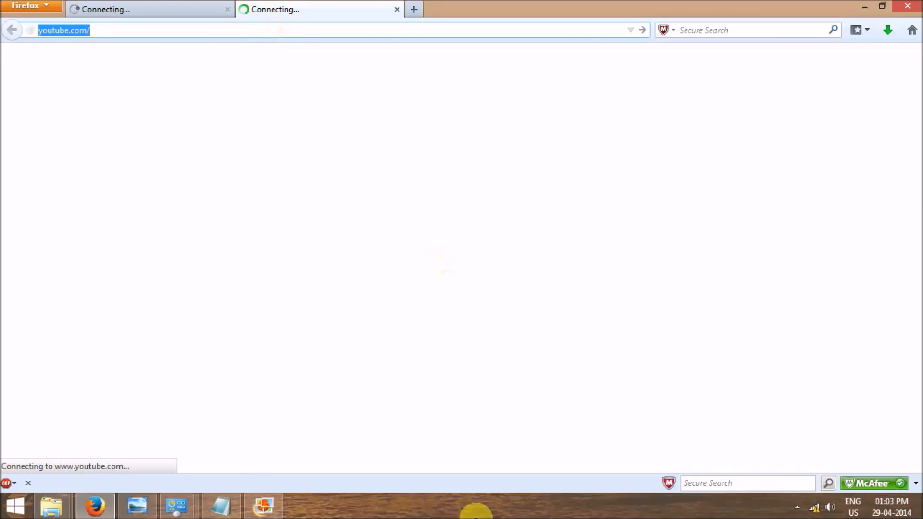
Step: Edit the Host_1 entry in the router's access control host list, set its MAC address to 68-94-23-F9-3E-9D, and save
click(472, 509)
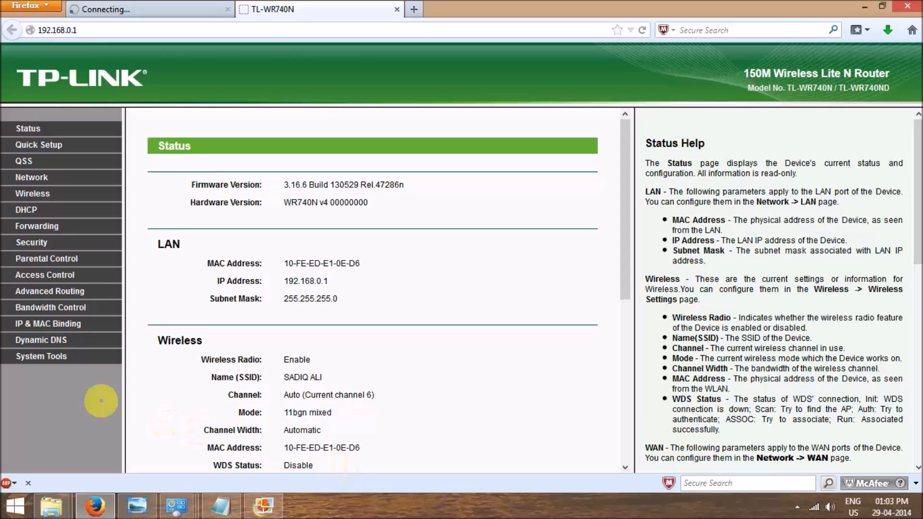
click(69, 275)
click(24, 307)
click(523, 202)
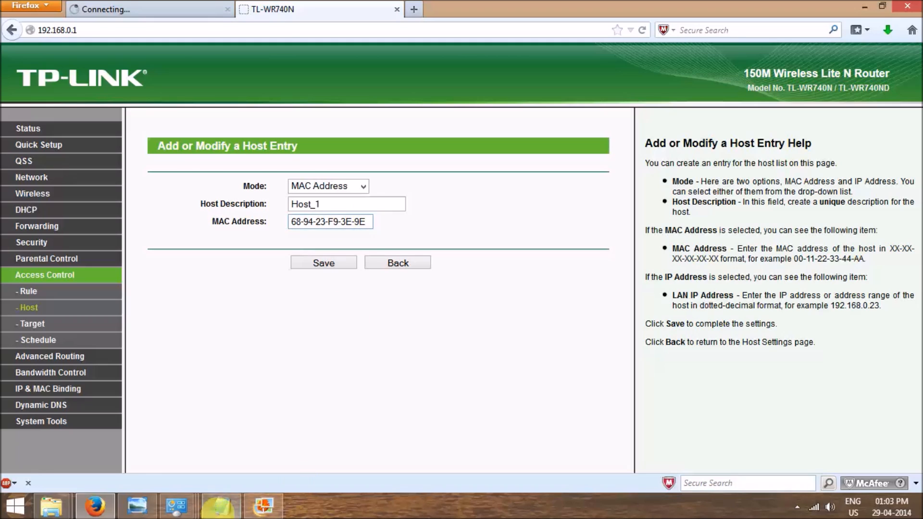
click(220, 506)
double_click(343, 179)
key(alt+Tab)
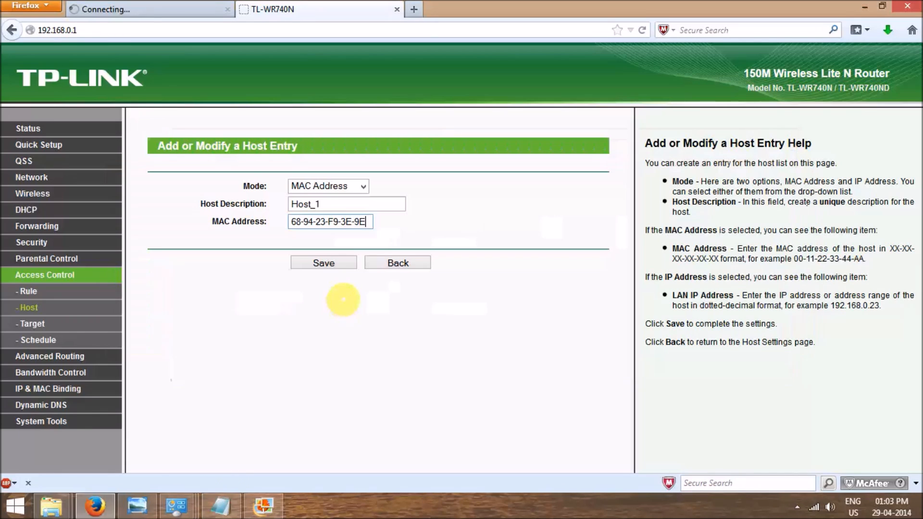
click(370, 222)
key(BackSpace)
click(330, 236)
click(337, 262)
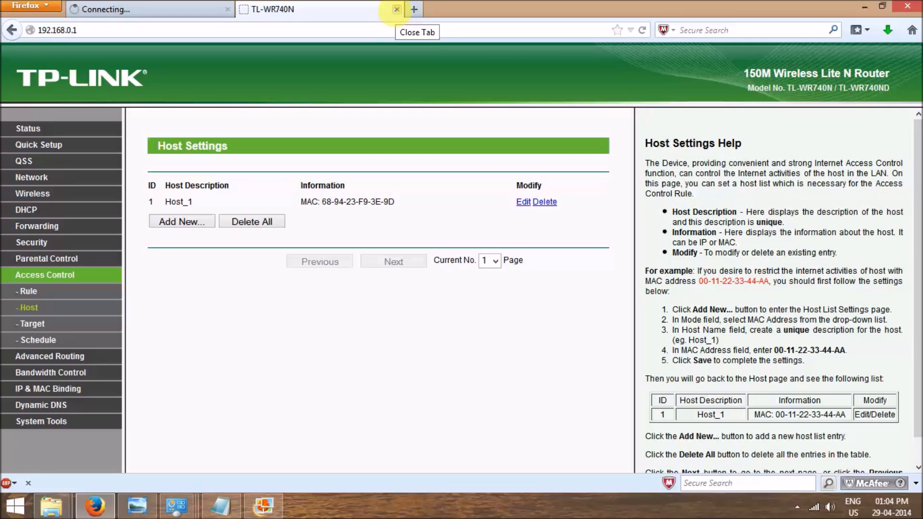
Step: Close the router page and load the Google home page to retest the computer's Internet access
click(397, 9)
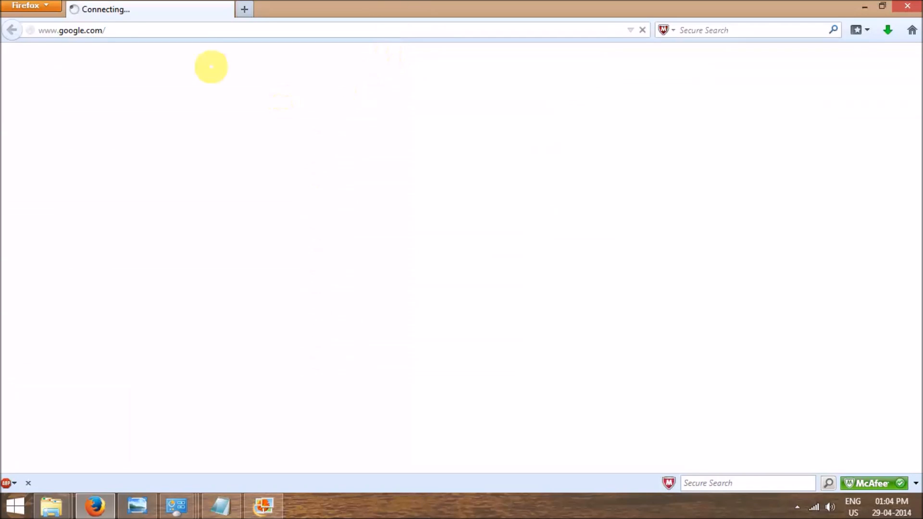
click(210, 30)
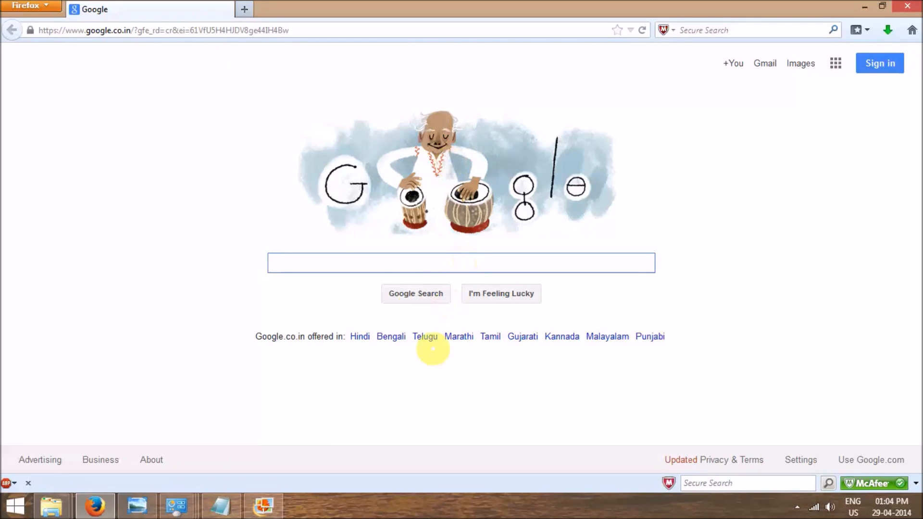
click(407, 263)
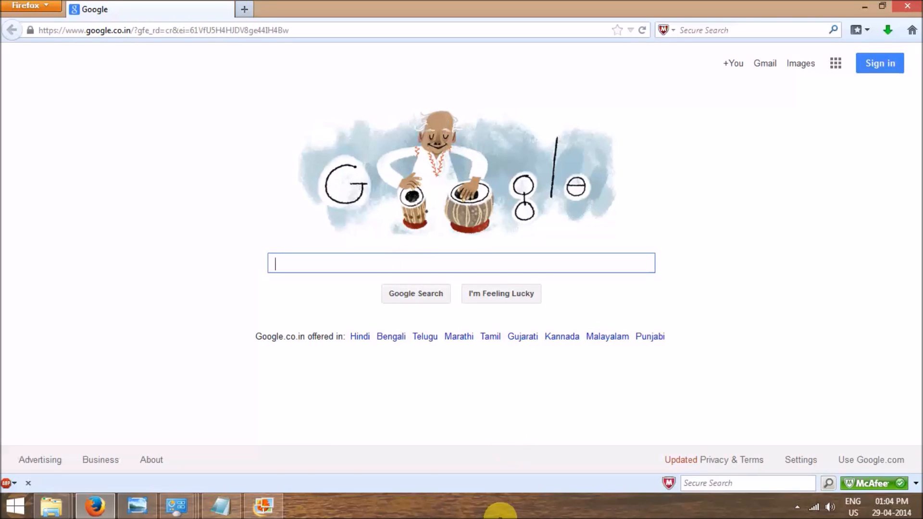